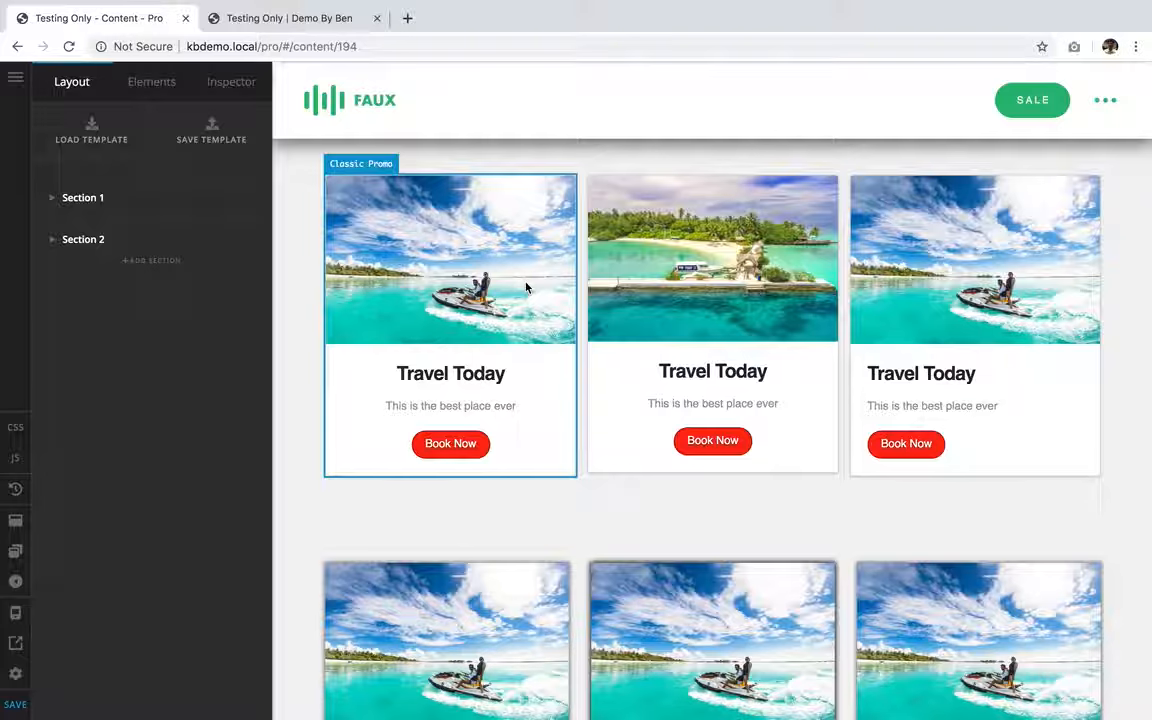
Add a new section below Section 2 and give its row a layout of three equal columns
{"action": "scroll", "coordinate": [526, 288], "scroll_direction": "down", "scroll_amount": 5}
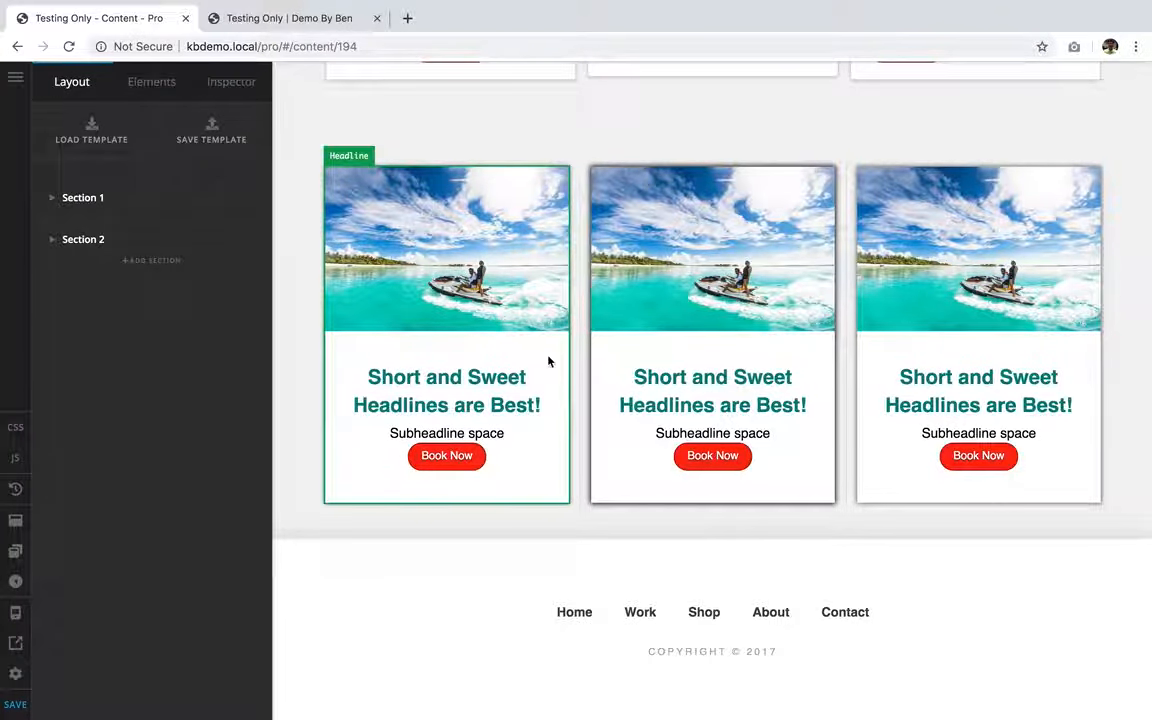
{"action": "scroll", "coordinate": [548, 360], "scroll_direction": "up", "scroll_amount": 2}
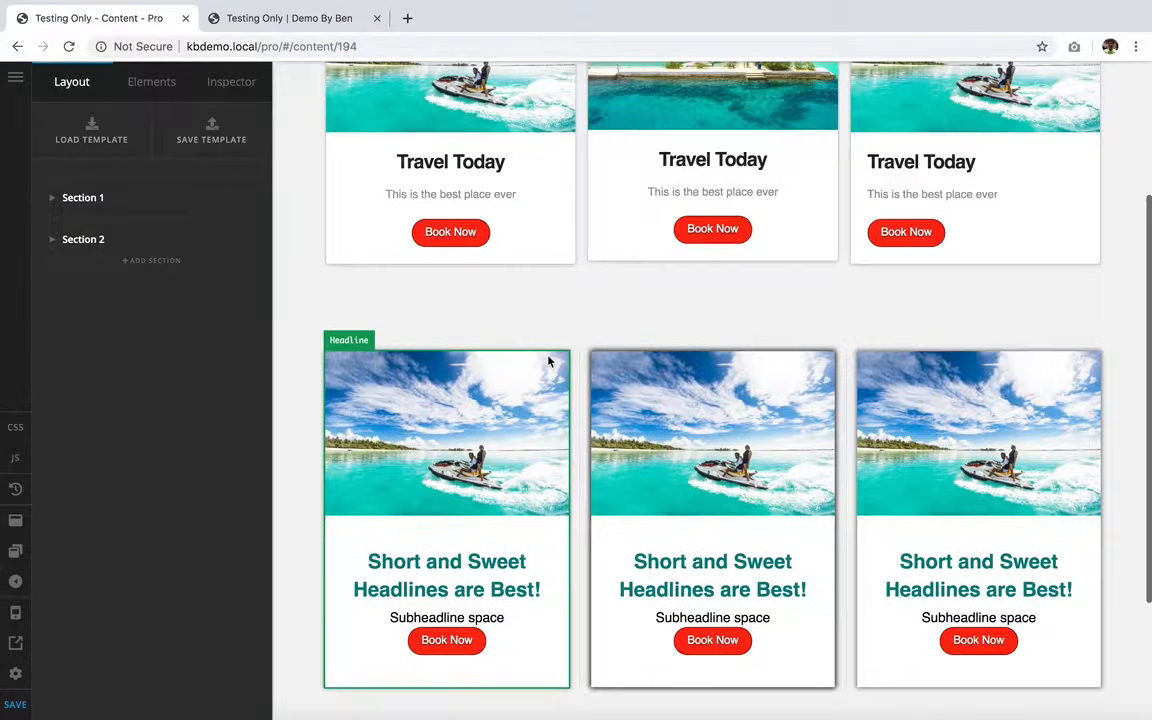
{"action": "scroll", "coordinate": [548, 360], "scroll_direction": "down", "scroll_amount": 2}
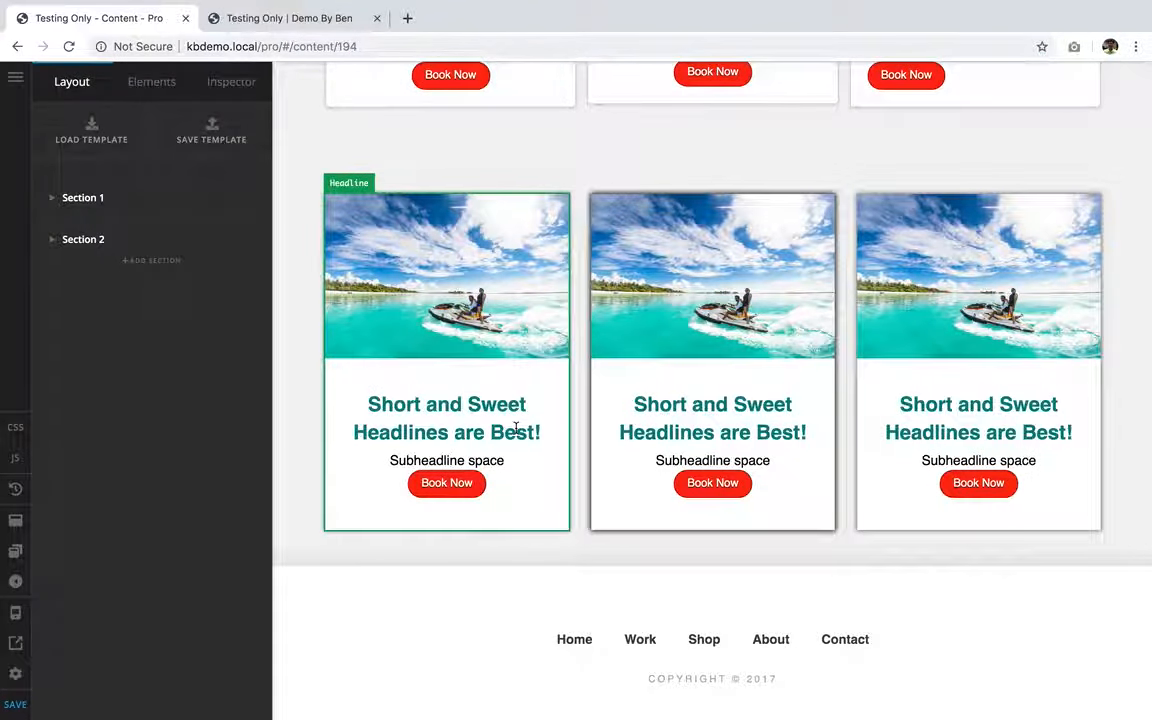
{"action": "scroll", "coordinate": [514, 442], "scroll_direction": "down", "scroll_amount": 1}
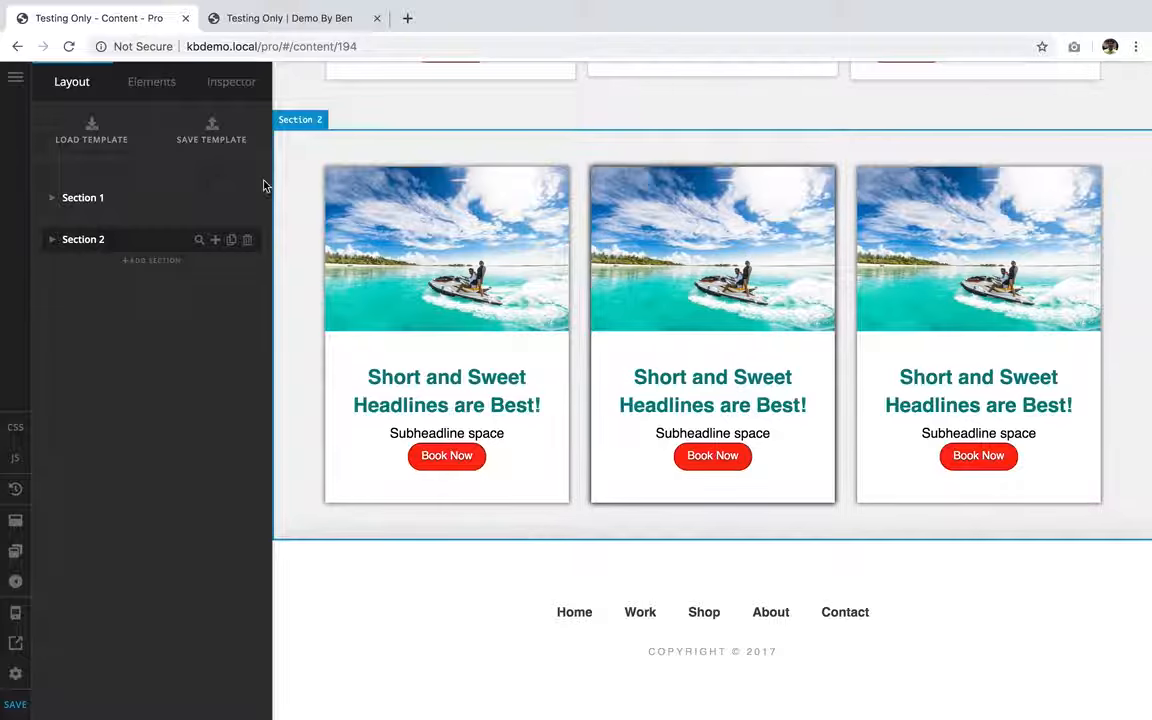
{"action": "left_click", "coordinate": [155, 262]}
{"action": "scroll", "coordinate": [820, 617], "scroll_direction": "down", "scroll_amount": 2}
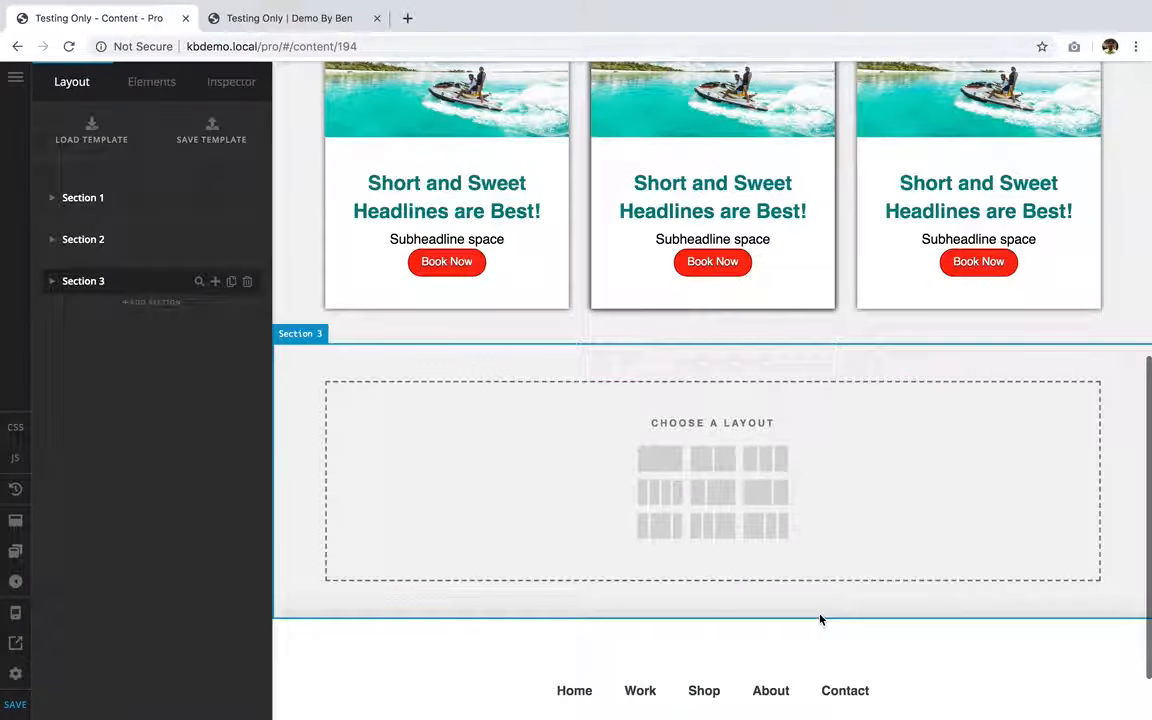
{"action": "left_click", "coordinate": [777, 461]}
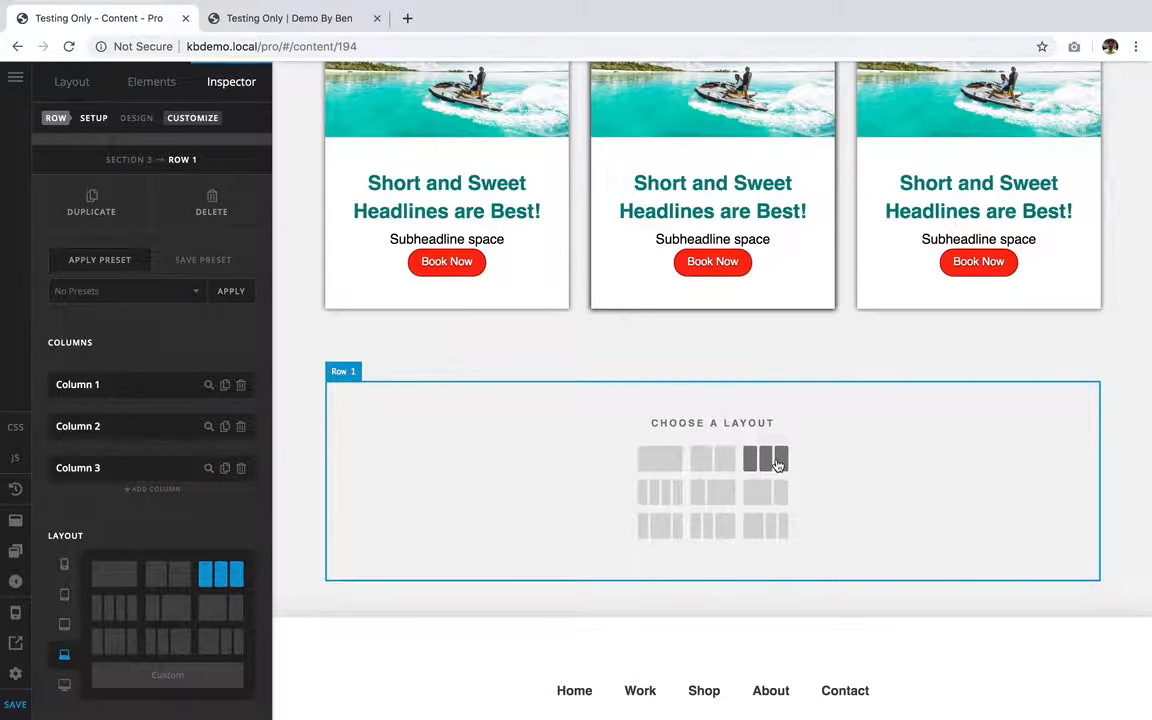
Set the background of Section 3's first column to white
{"action": "left_click", "coordinate": [485, 436]}
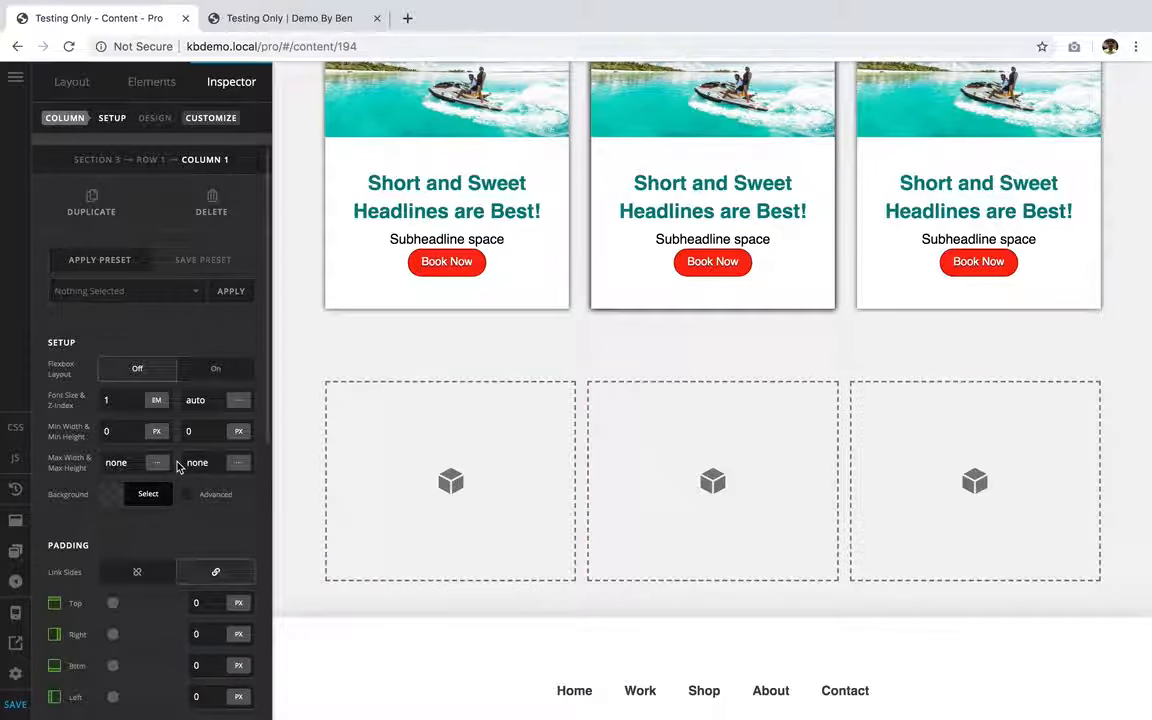
{"action": "scroll", "coordinate": [150, 440], "scroll_direction": "down", "scroll_amount": 2}
{"action": "left_click", "coordinate": [150, 443]}
{"action": "left_click_drag", "start_coordinate": [255, 261], "coordinate": [159, 162]}
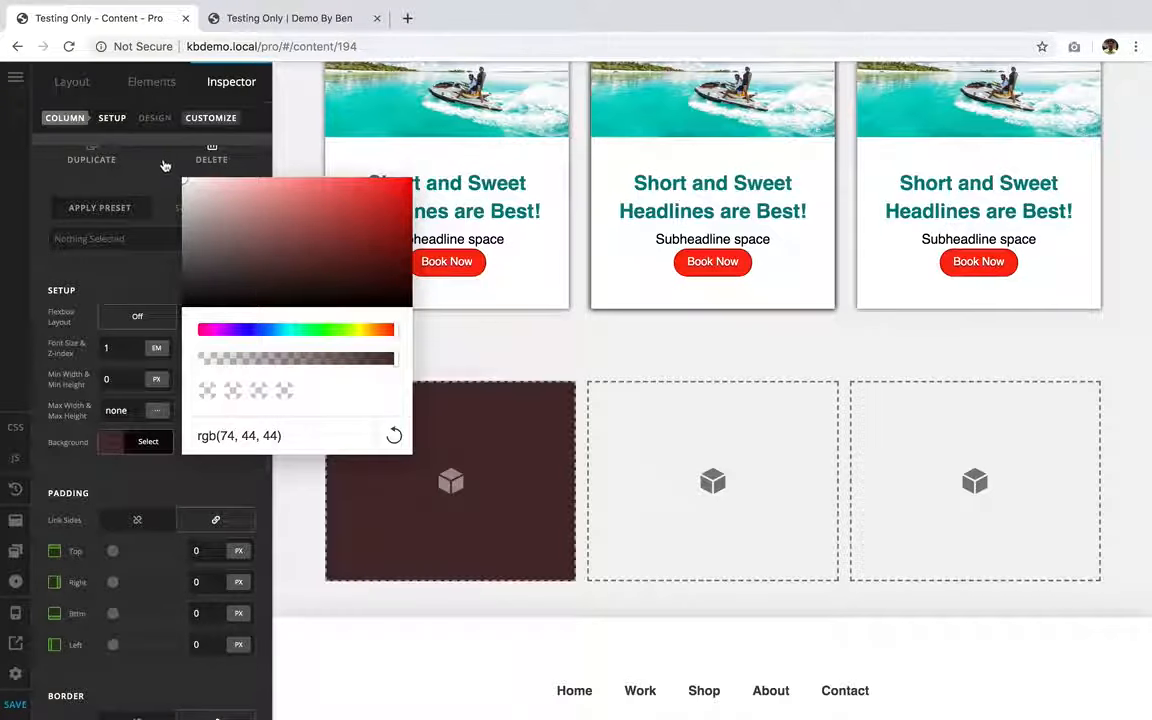
{"action": "left_click", "coordinate": [220, 492]}
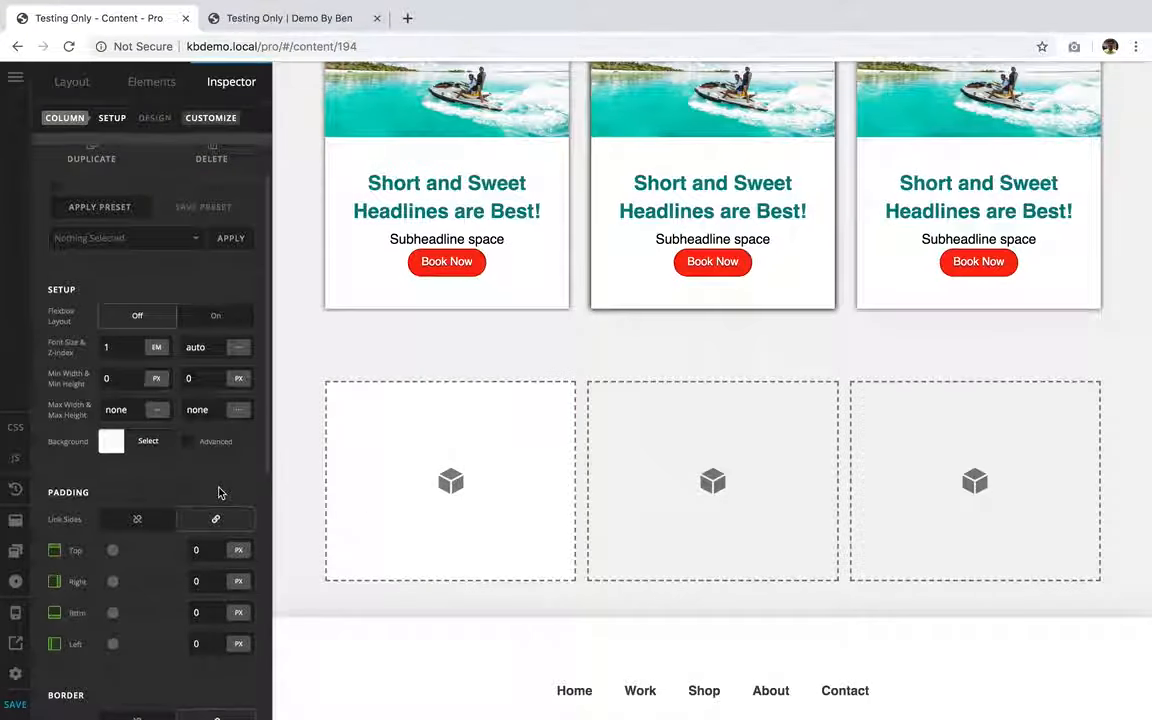
Give the first column a box shadow with 0.5 em blur and the colour rgba(0, 0, 0, 0.64)
{"action": "scroll", "coordinate": [220, 492], "scroll_direction": "down", "scroll_amount": 5}
{"action": "scroll", "coordinate": [220, 492], "scroll_direction": "down", "scroll_amount": 3}
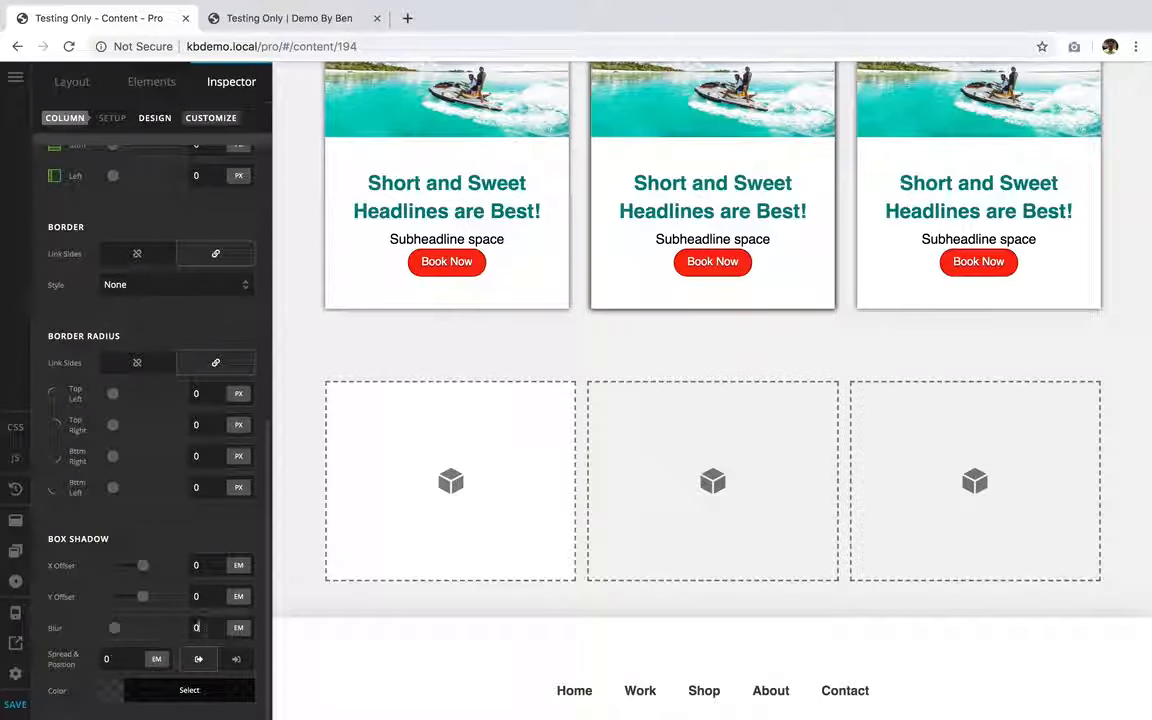
{"action": "left_click", "coordinate": [180, 686]}
{"action": "left_click_drag", "start_coordinate": [314, 442], "coordinate": [562, 604]}
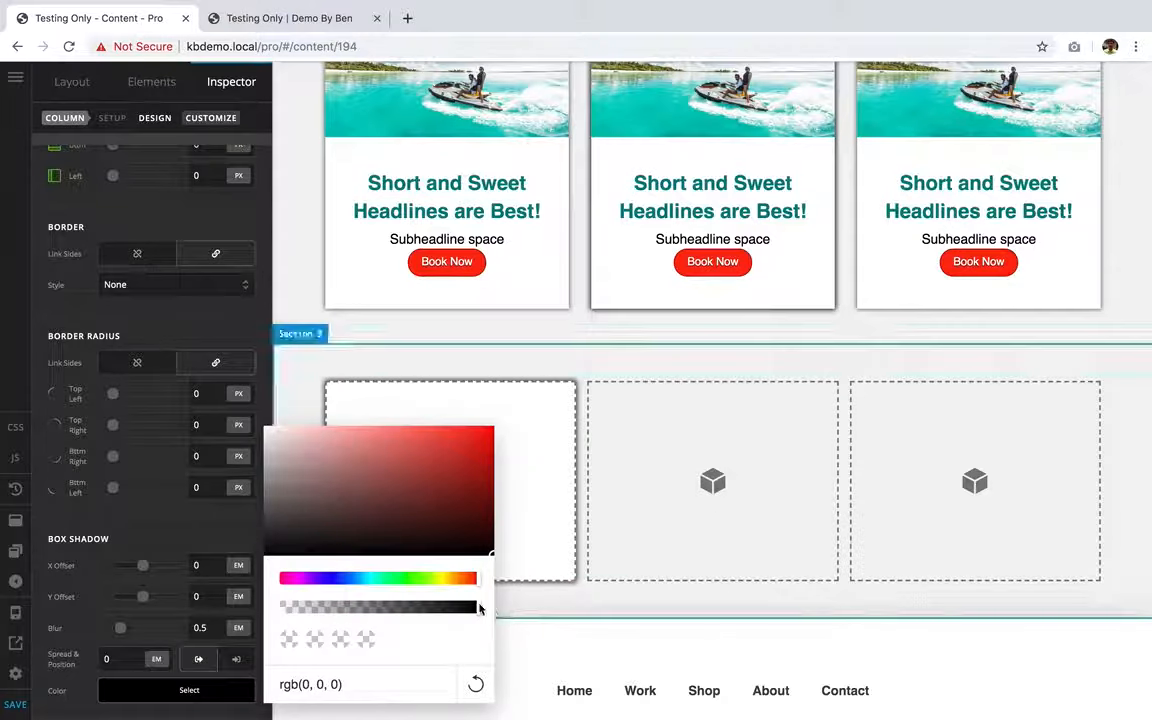
{"action": "left_click_drag", "start_coordinate": [476, 607], "coordinate": [431, 613]}
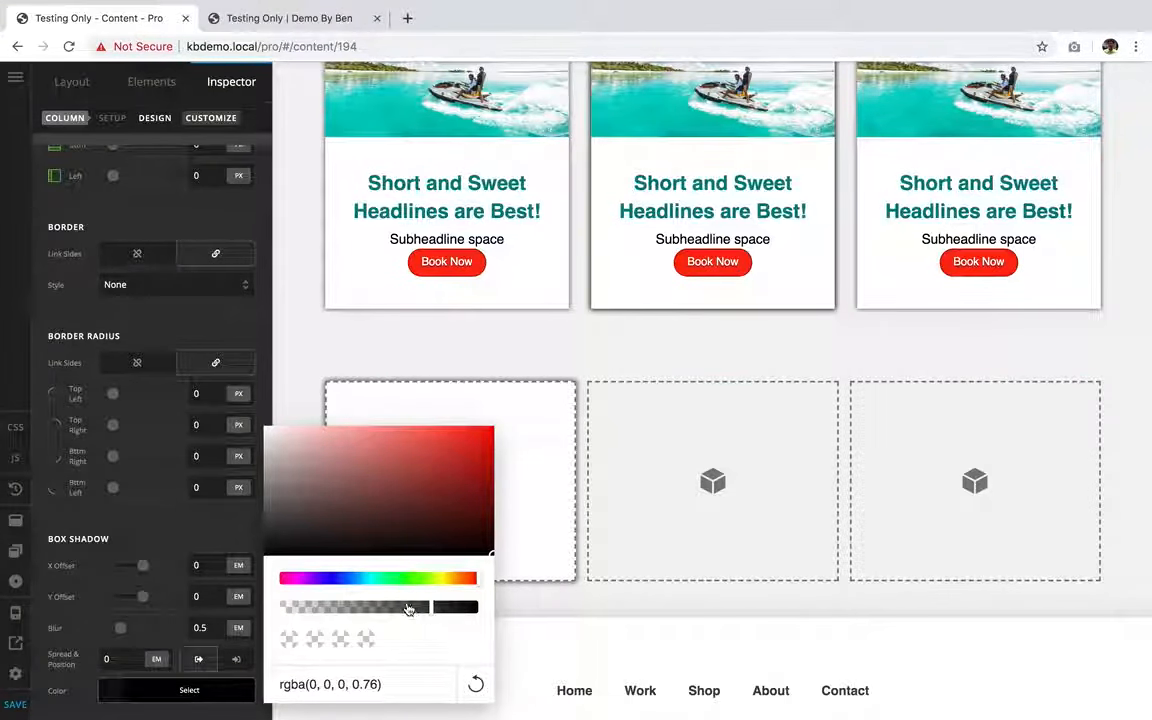
{"action": "left_click", "coordinate": [408, 609]}
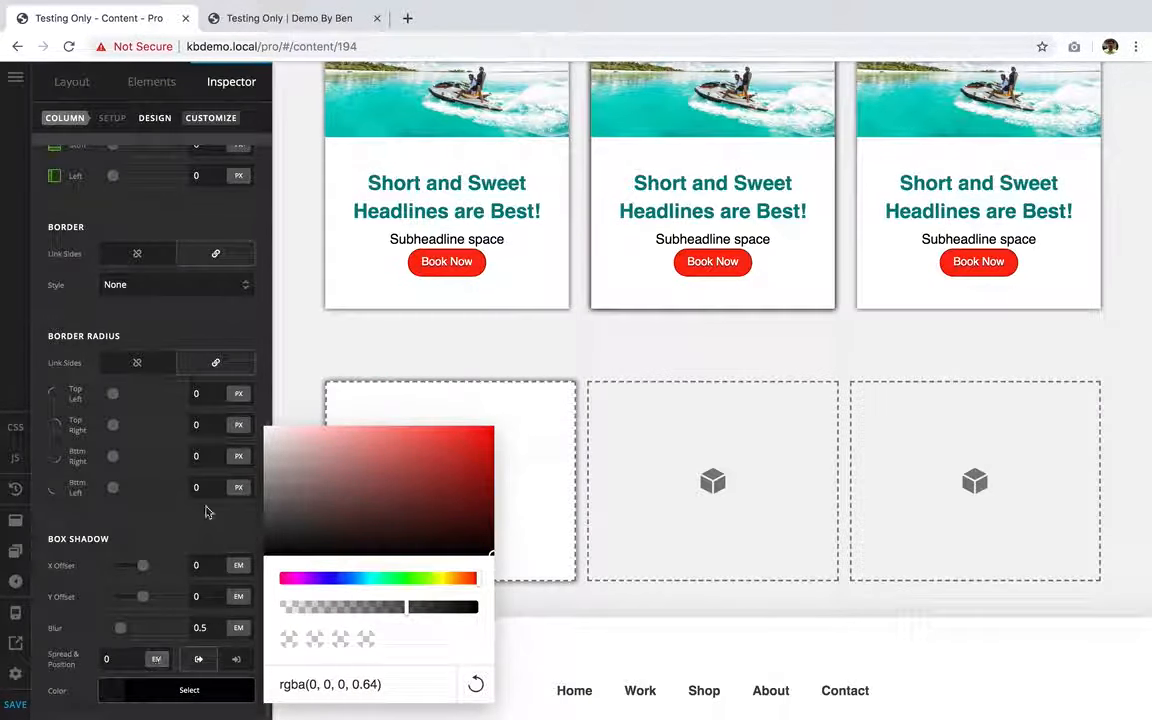
{"action": "left_click", "coordinate": [411, 450]}
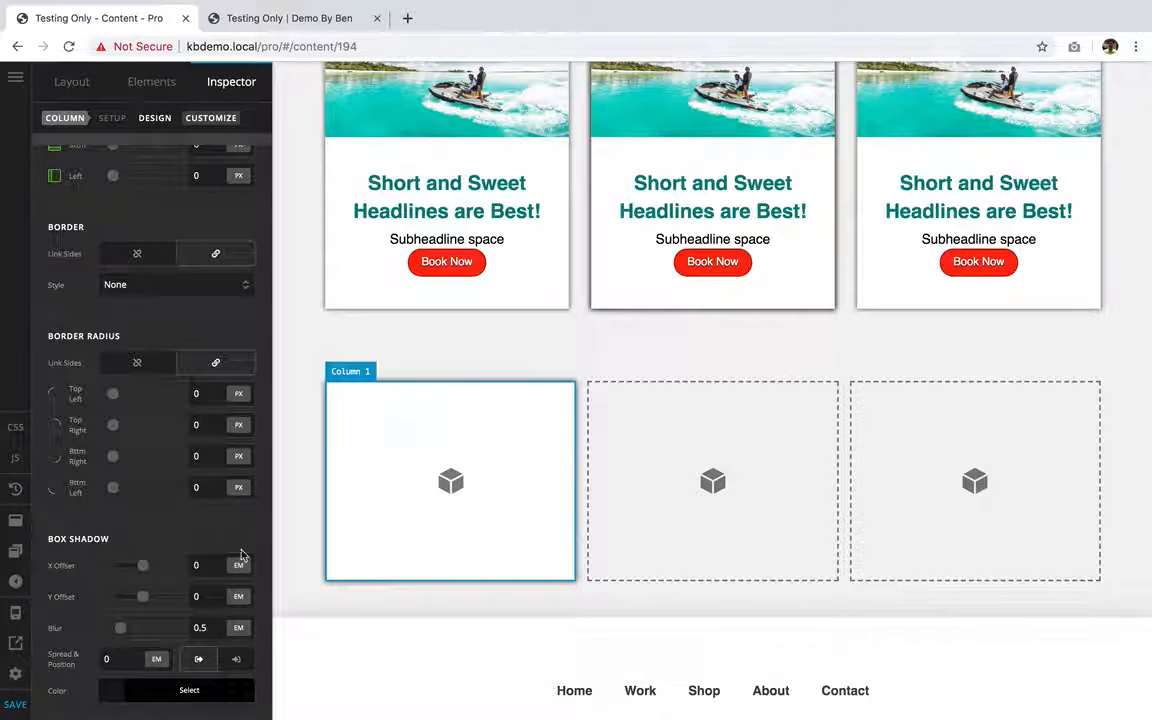
Save the page and reload its live version to check the shadowed column
{"action": "left_click", "coordinate": [15, 704]}
{"action": "left_click", "coordinate": [247, 23]}
{"action": "key", "text": "super+r"}
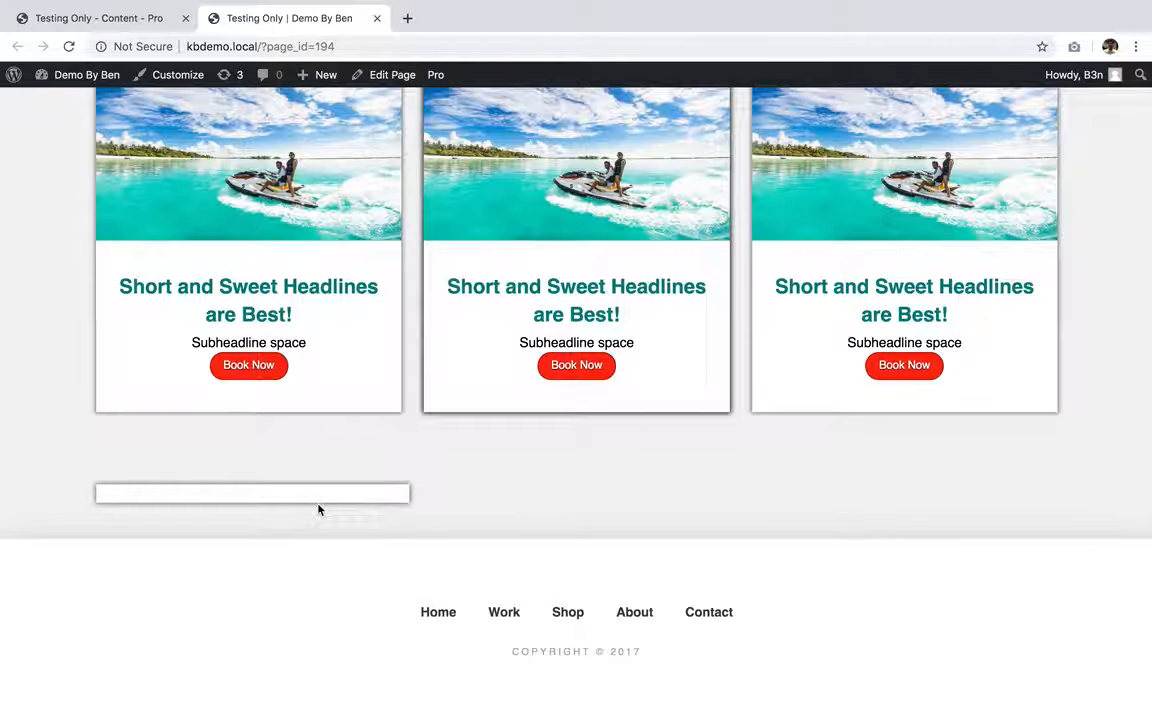
Place an Image element in Section 3's first column, using the media library photo of people with laptops at a table
{"action": "left_click", "coordinate": [82, 22]}
{"action": "left_click", "coordinate": [147, 81]}
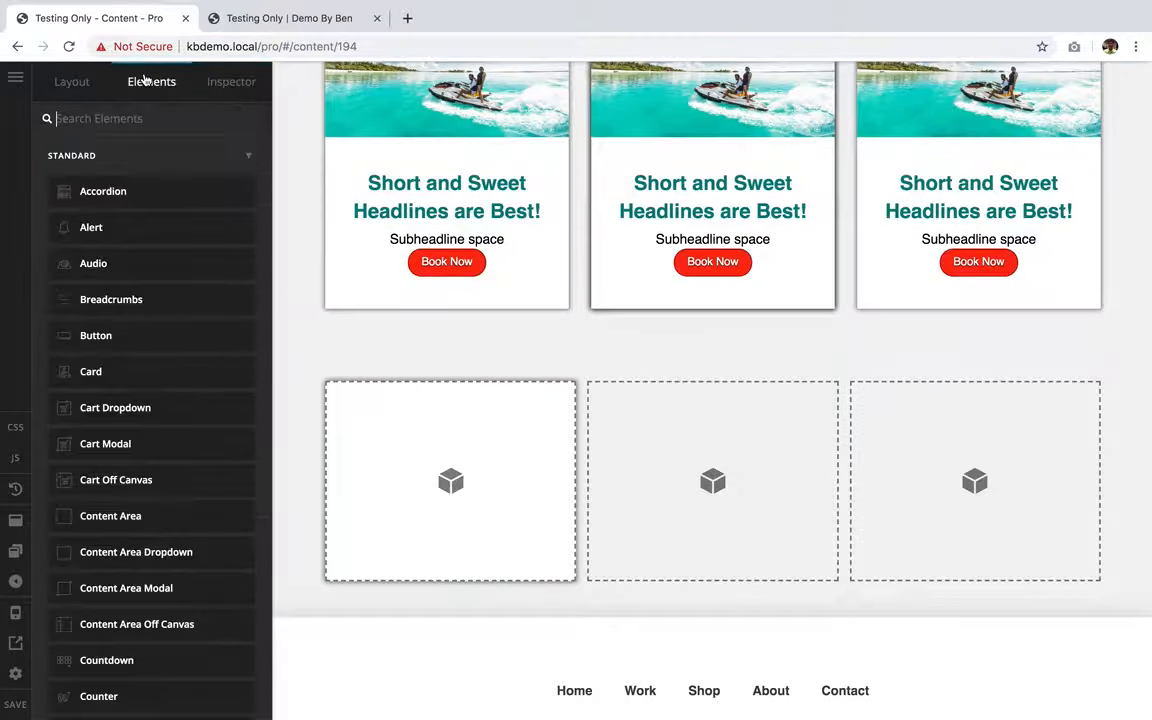
{"action": "type", "text": "image"}
{"action": "left_click_drag", "start_coordinate": [108, 187], "coordinate": [405, 455]}
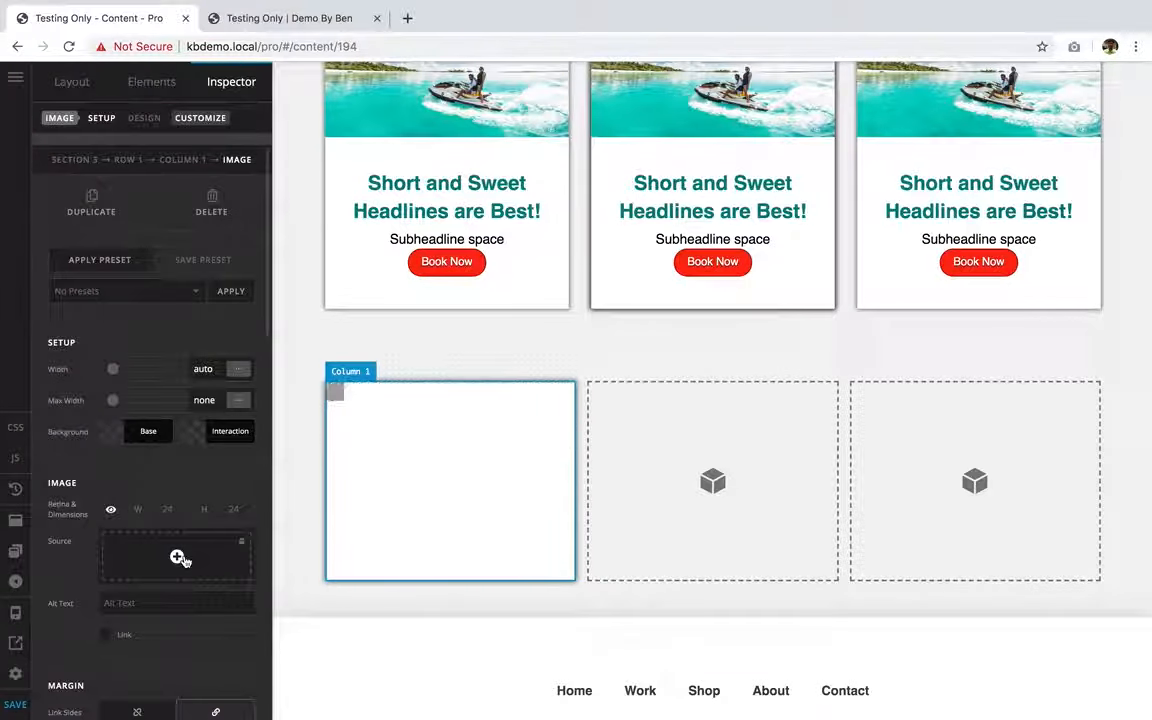
{"action": "left_click", "coordinate": [177, 556]}
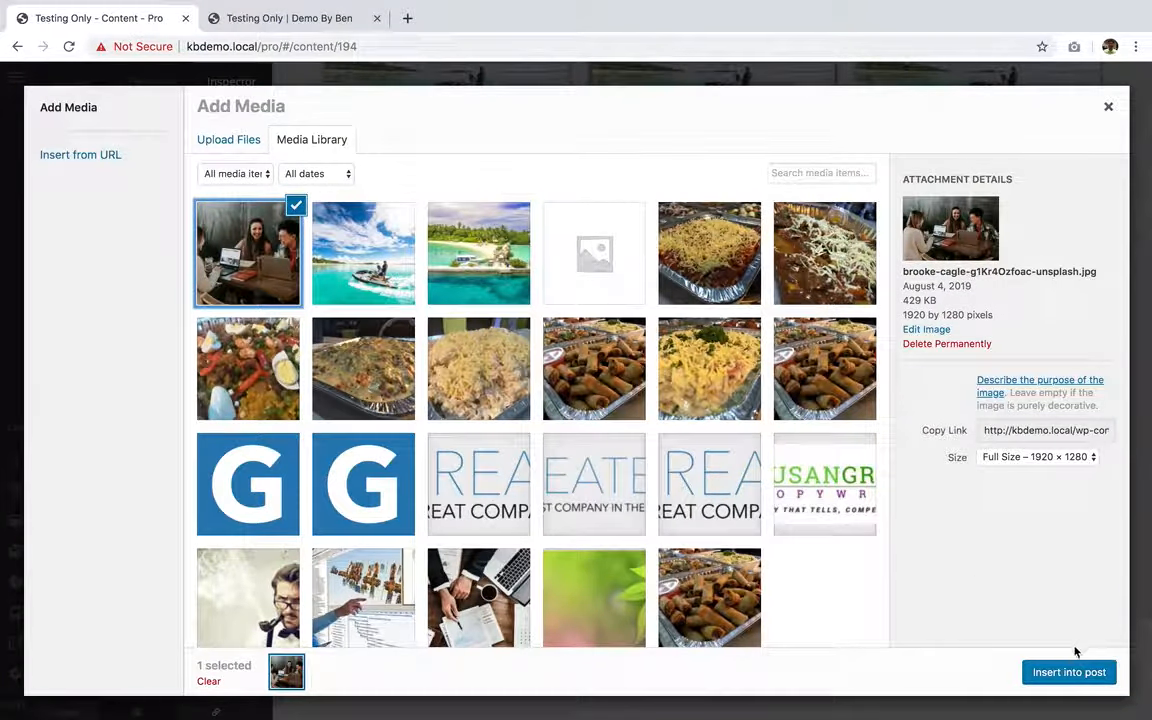
{"action": "left_click", "coordinate": [1073, 674]}
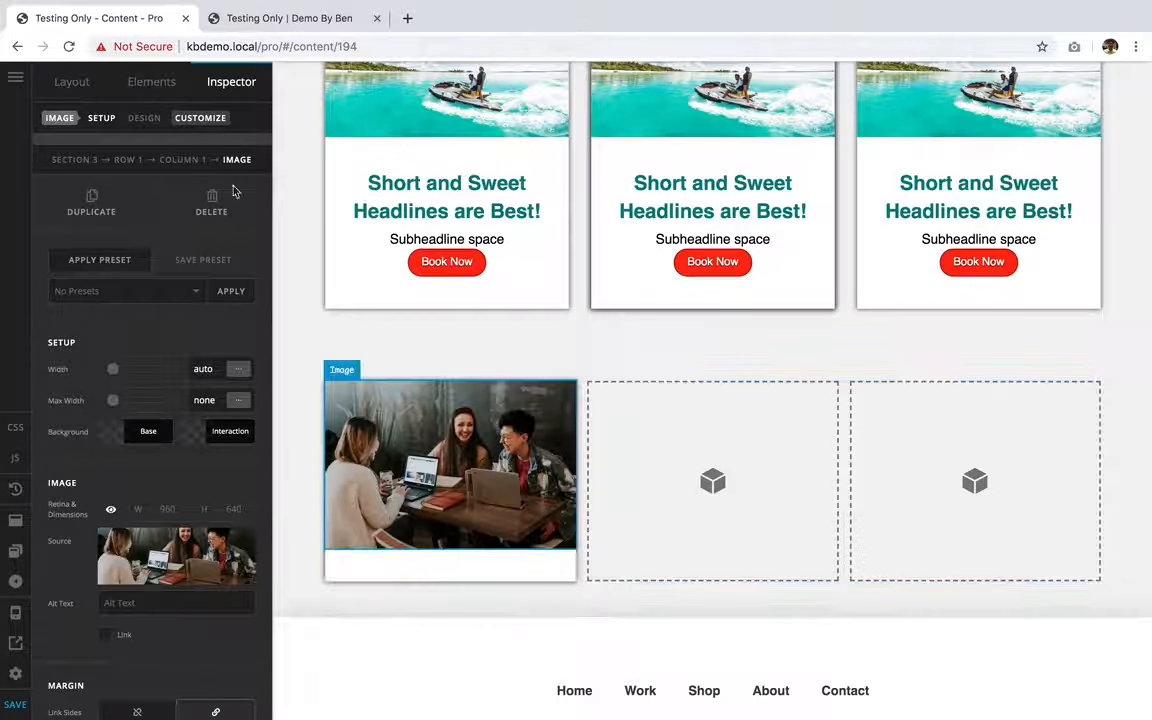
Place a standard Headline element under the image in the first column
{"action": "left_click", "coordinate": [155, 88]}
{"action": "type", "text": "headline"}
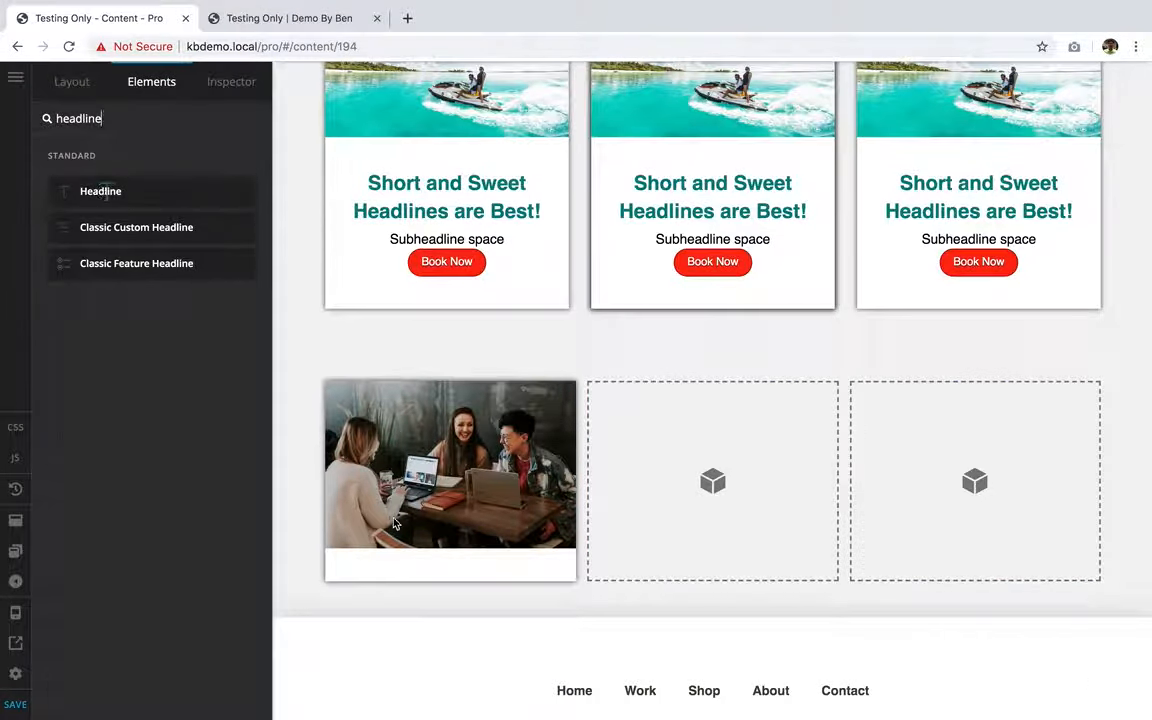
{"action": "left_click_drag", "start_coordinate": [395, 522], "coordinate": [395, 524]}
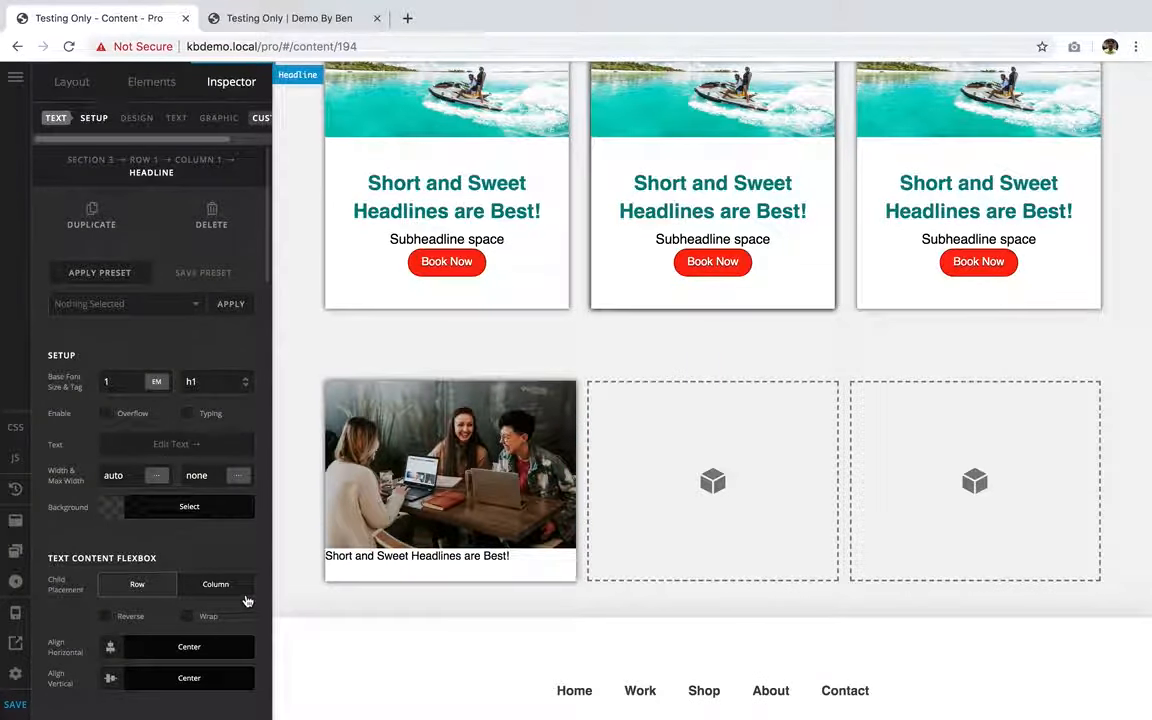
Set the new headline's font size to 2 em and its font weight to 700 – Bold
{"action": "scroll", "coordinate": [184, 624], "scroll_direction": "down", "scroll_amount": 3}
{"action": "scroll", "coordinate": [184, 624], "scroll_direction": "down", "scroll_amount": 6}
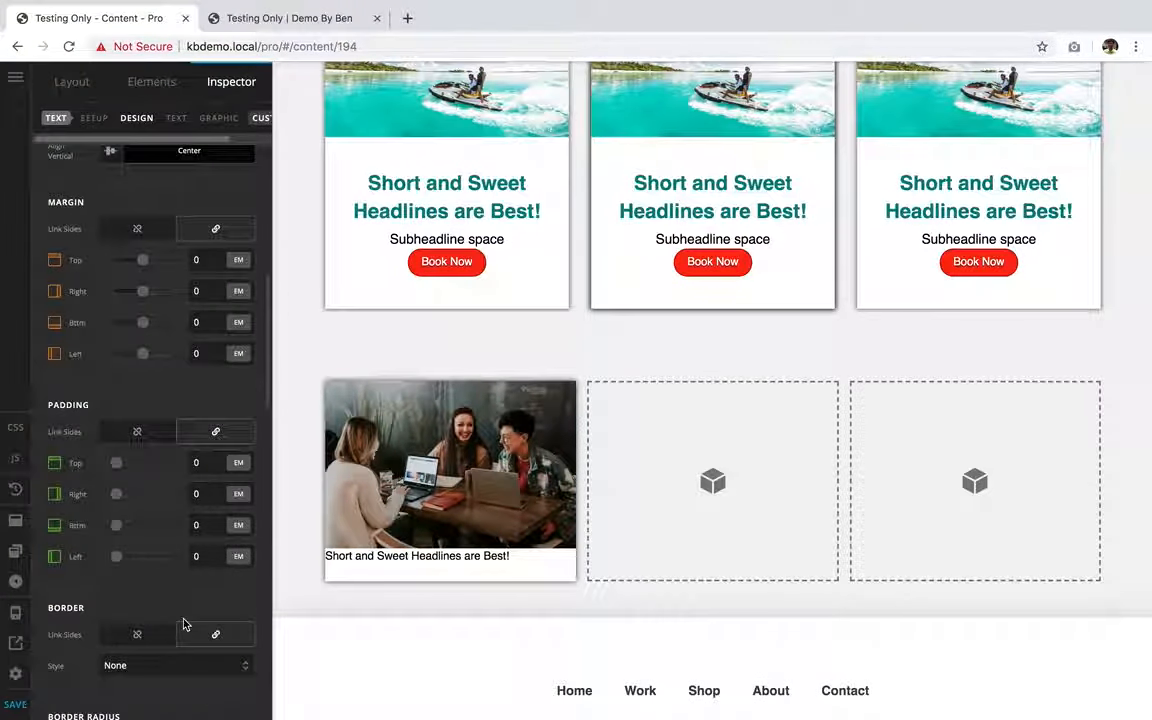
{"action": "scroll", "coordinate": [212, 466], "scroll_direction": "down", "scroll_amount": 4}
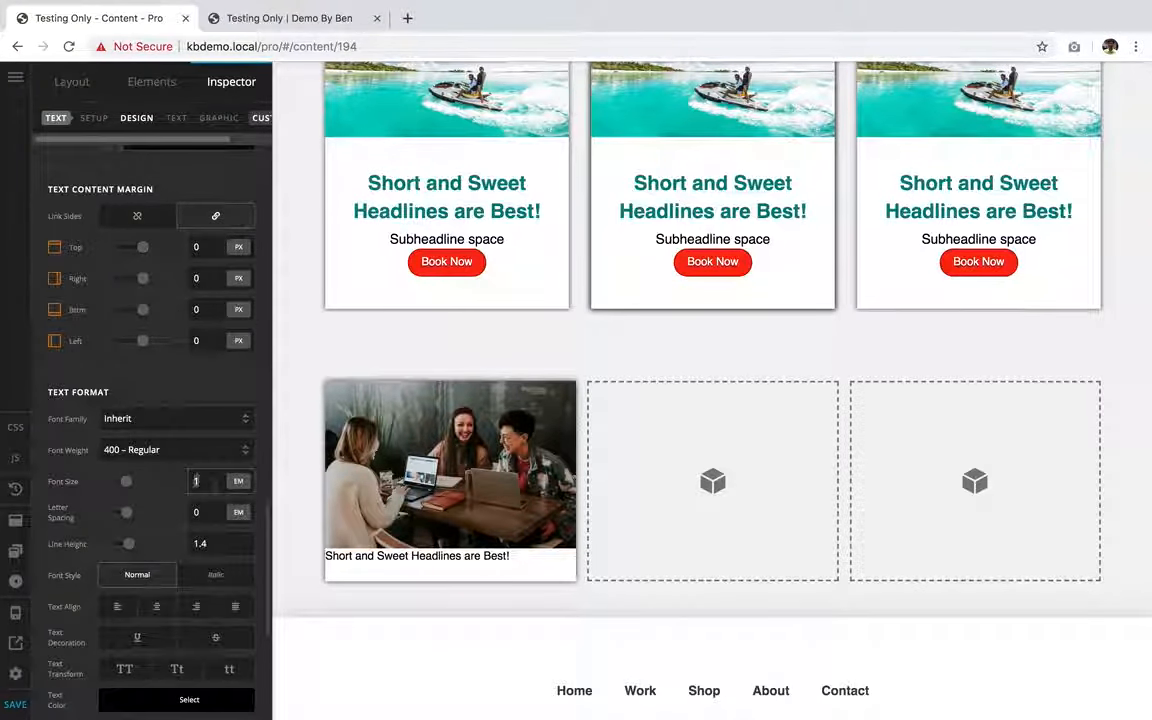
{"action": "type", "text": "3"}
{"action": "type", "text": "2"}
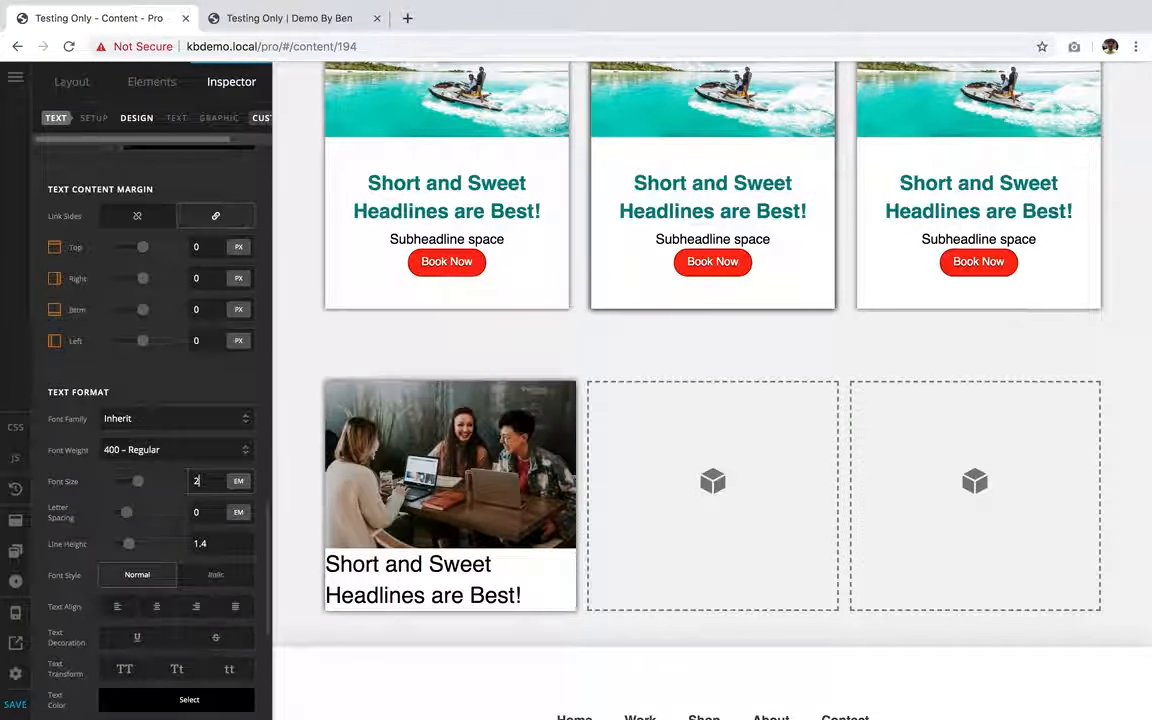
{"action": "left_click", "coordinate": [185, 450]}
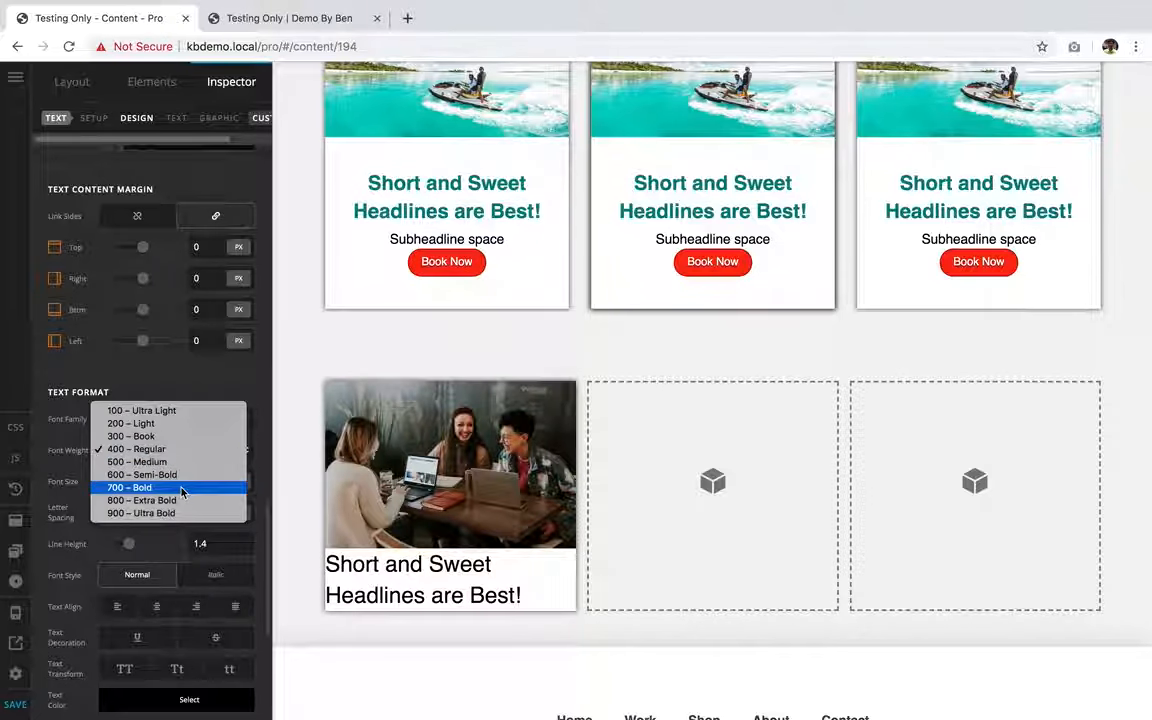
{"action": "left_click", "coordinate": [182, 484]}
Enable the headline's subheadline and set the subheadline font size to 1.3 em
{"action": "scroll", "coordinate": [182, 493], "scroll_direction": "down", "scroll_amount": 3}
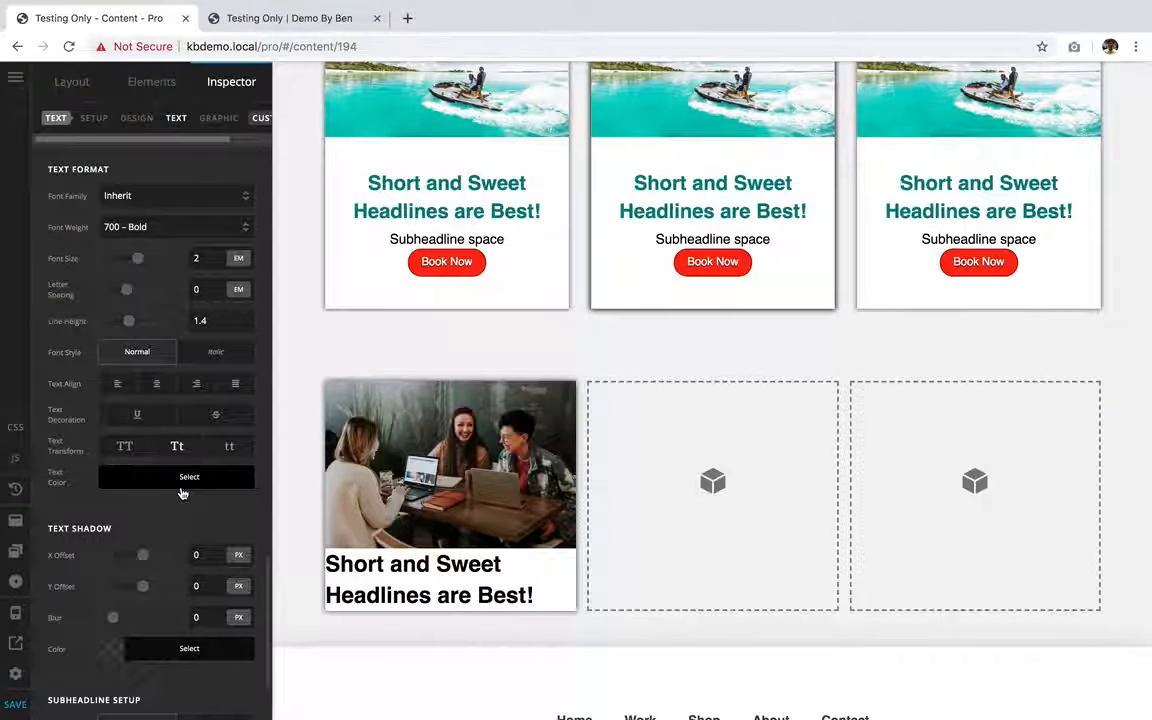
{"action": "scroll", "coordinate": [182, 493], "scroll_direction": "down", "scroll_amount": 2}
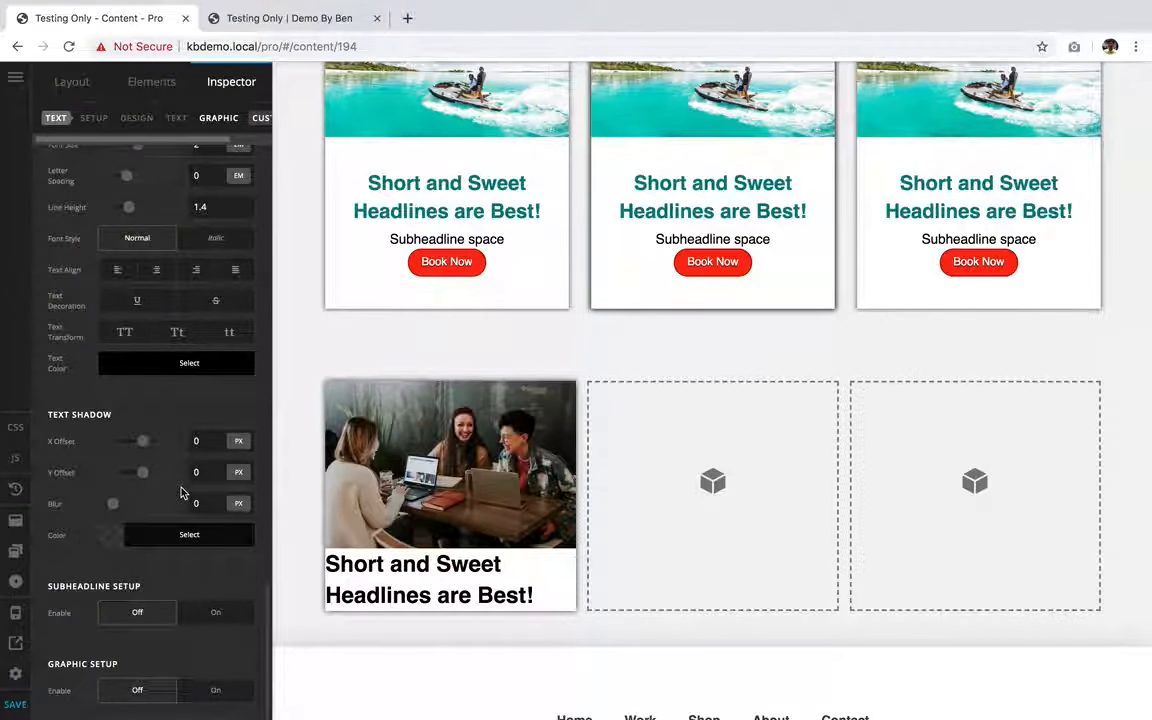
{"action": "left_click", "coordinate": [207, 617]}
{"action": "scroll", "coordinate": [207, 617], "scroll_direction": "down", "scroll_amount": 2}
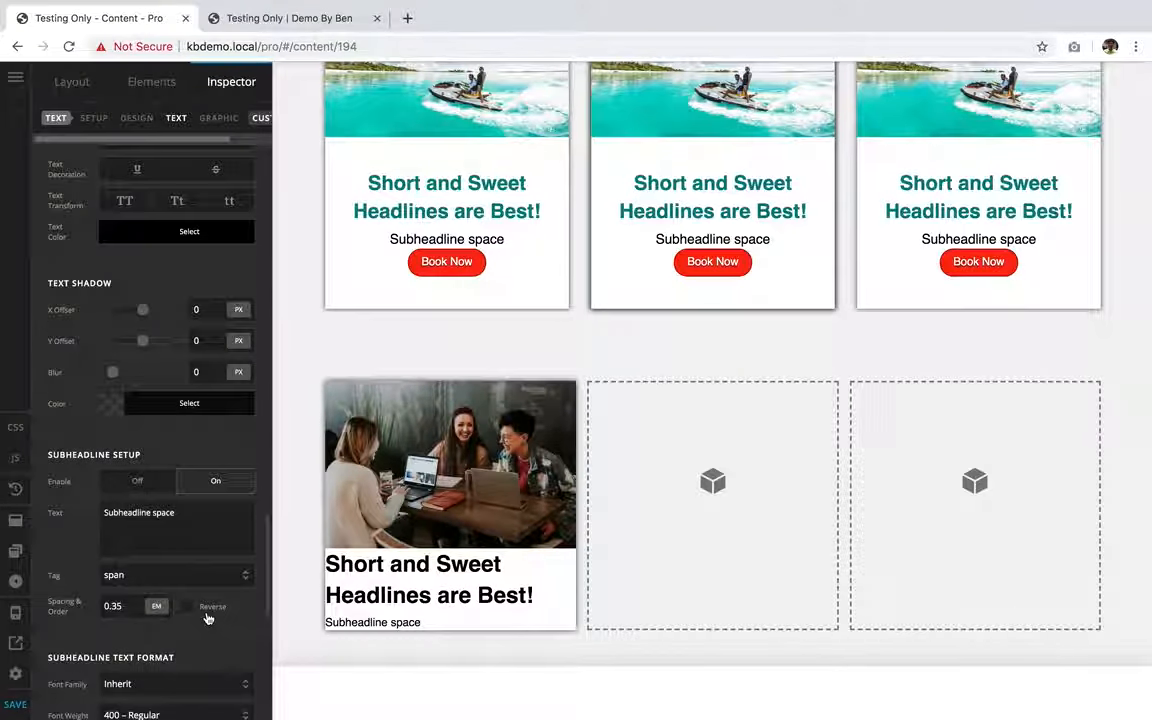
{"action": "scroll", "coordinate": [205, 615], "scroll_direction": "down", "scroll_amount": 3}
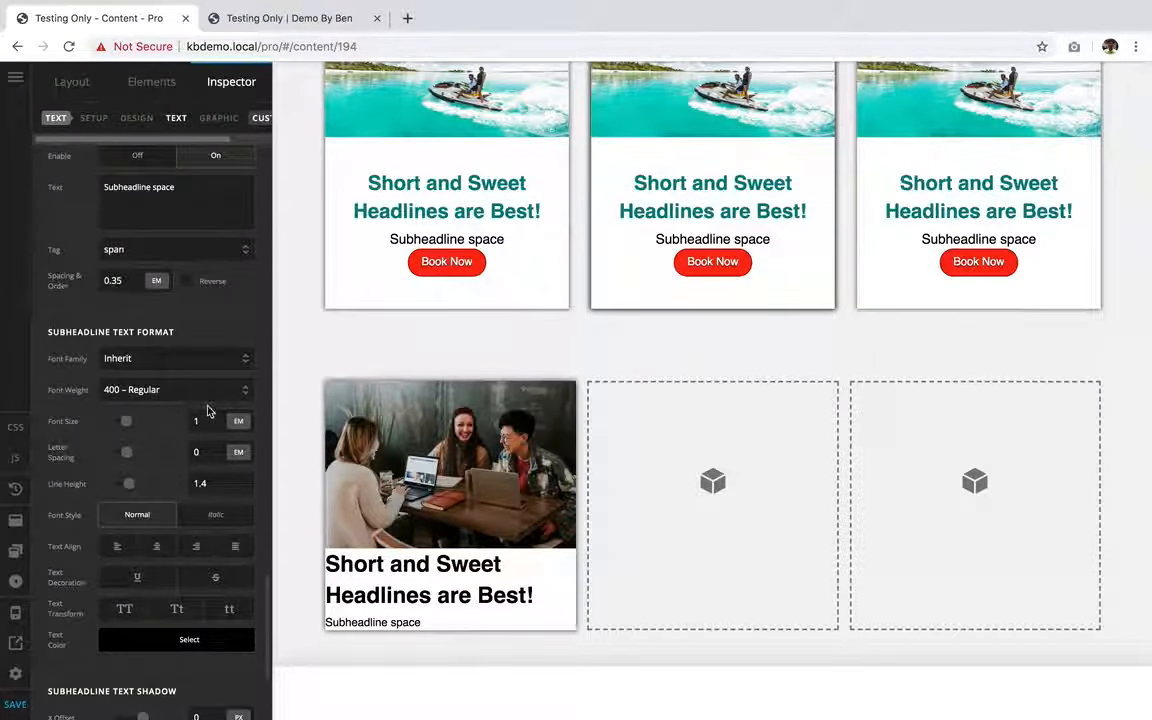
{"action": "left_click", "coordinate": [213, 421]}
{"action": "type", "text": ".2"}
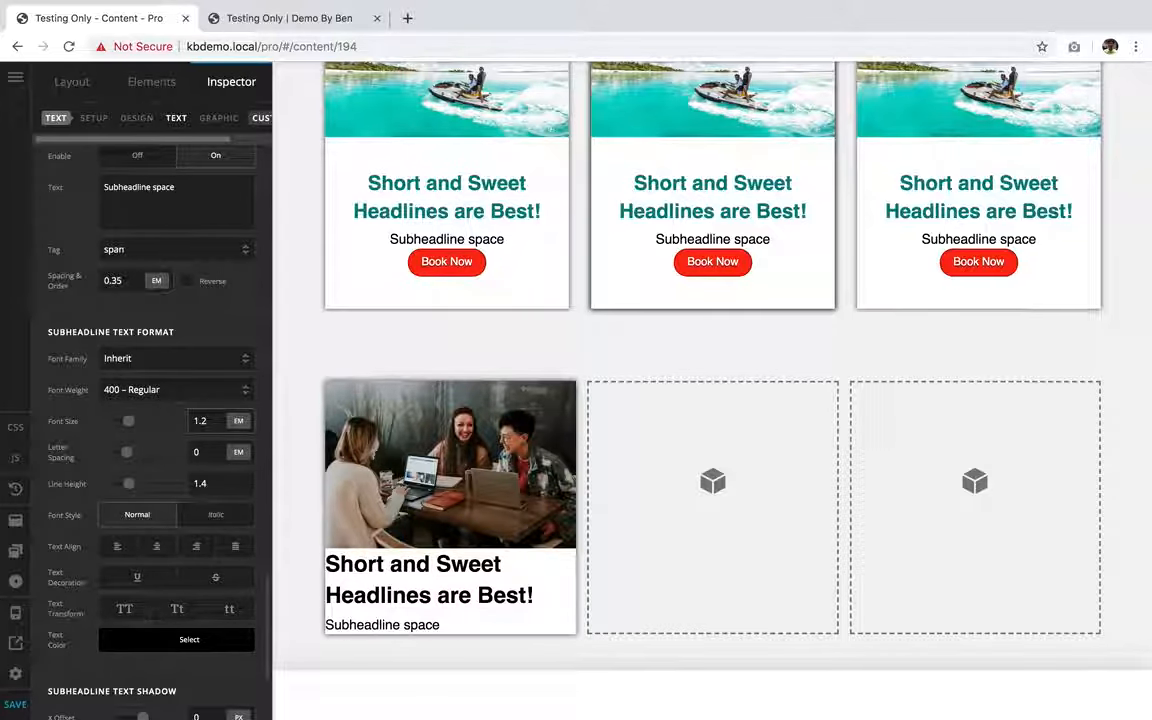
{"action": "type", "text": ".3"}
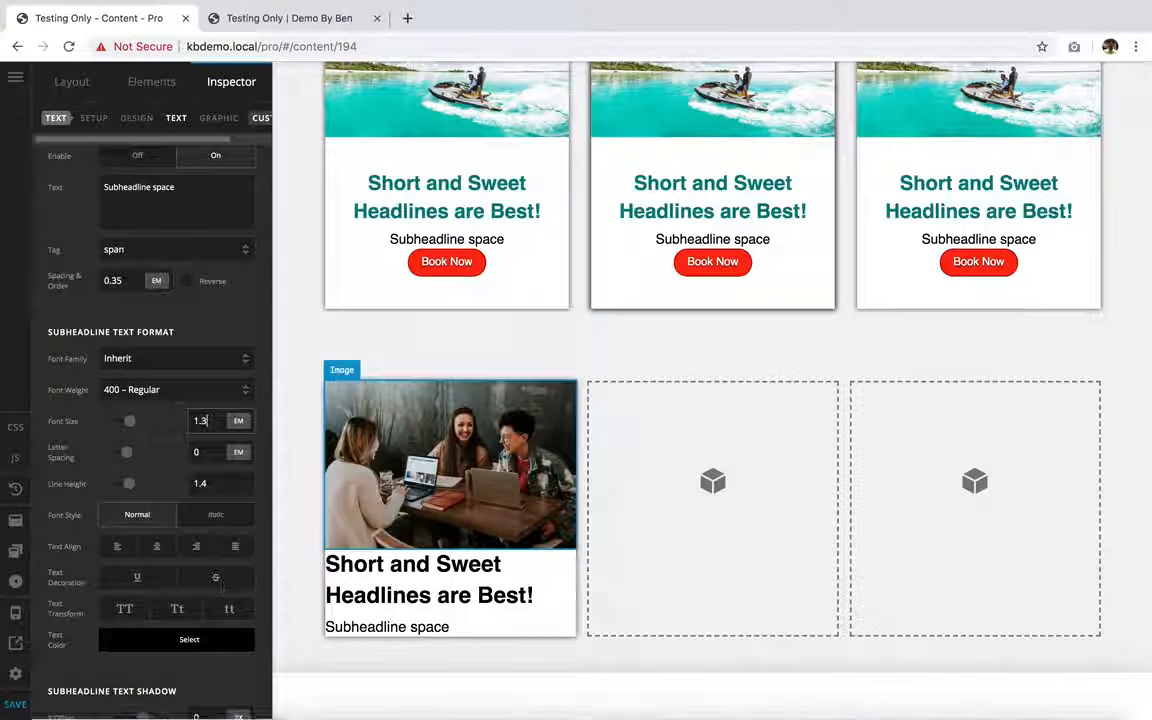
Save the page and reload its live version to check the card with image, headline and subheadline
{"action": "key", "text": "super+s"}
{"action": "left_click", "coordinate": [239, 22]}
{"action": "key", "text": "super+r"}
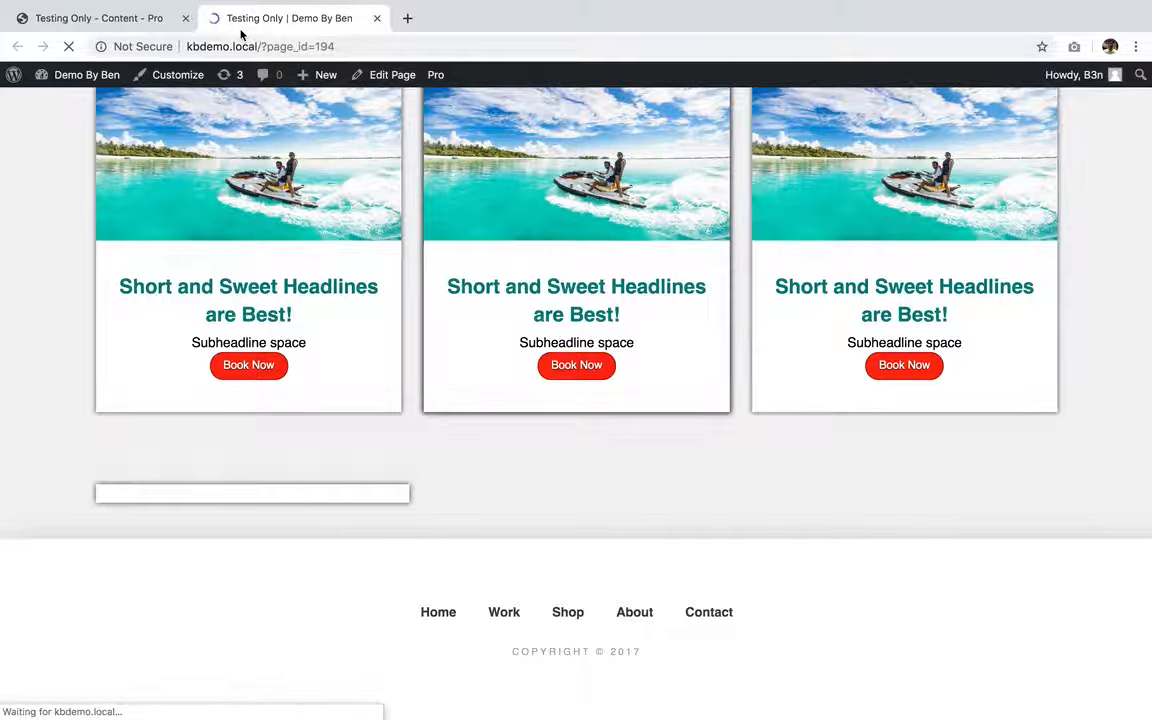
{"action": "scroll", "coordinate": [296, 401], "scroll_direction": "down", "scroll_amount": 3}
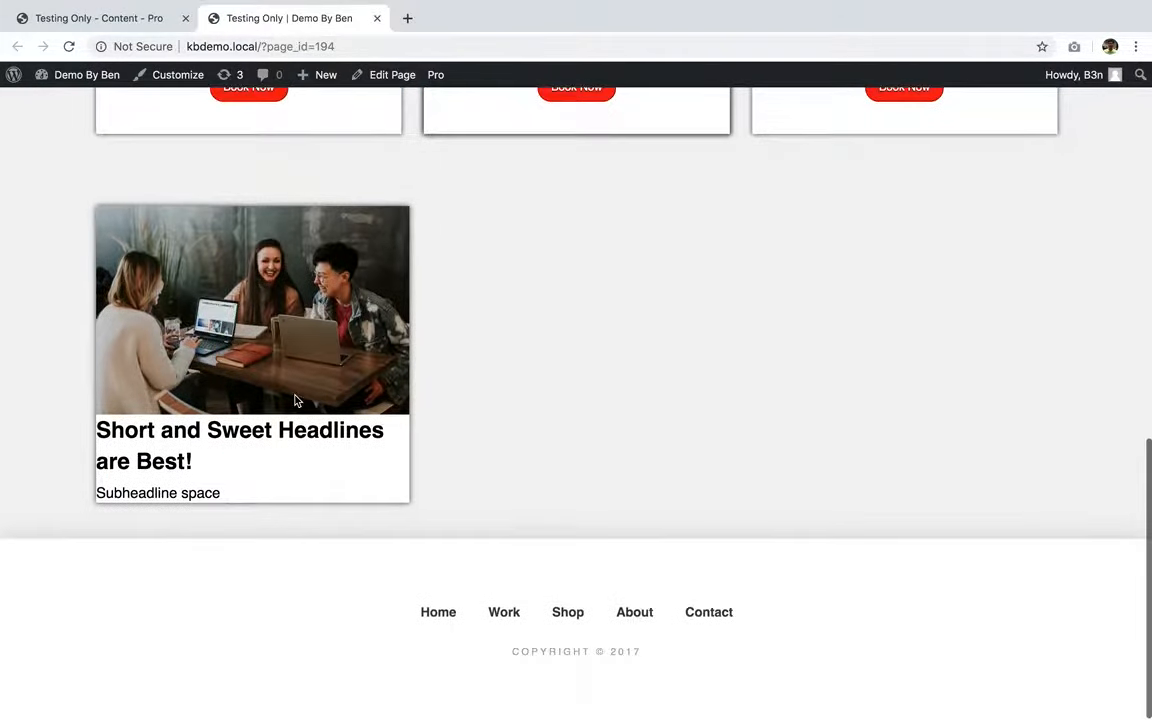
Return to the page builder and place a standard Button element below the headline in the first column
{"action": "left_click", "coordinate": [122, 20]}
{"action": "left_click", "coordinate": [160, 98]}
{"action": "type", "text": "button"}
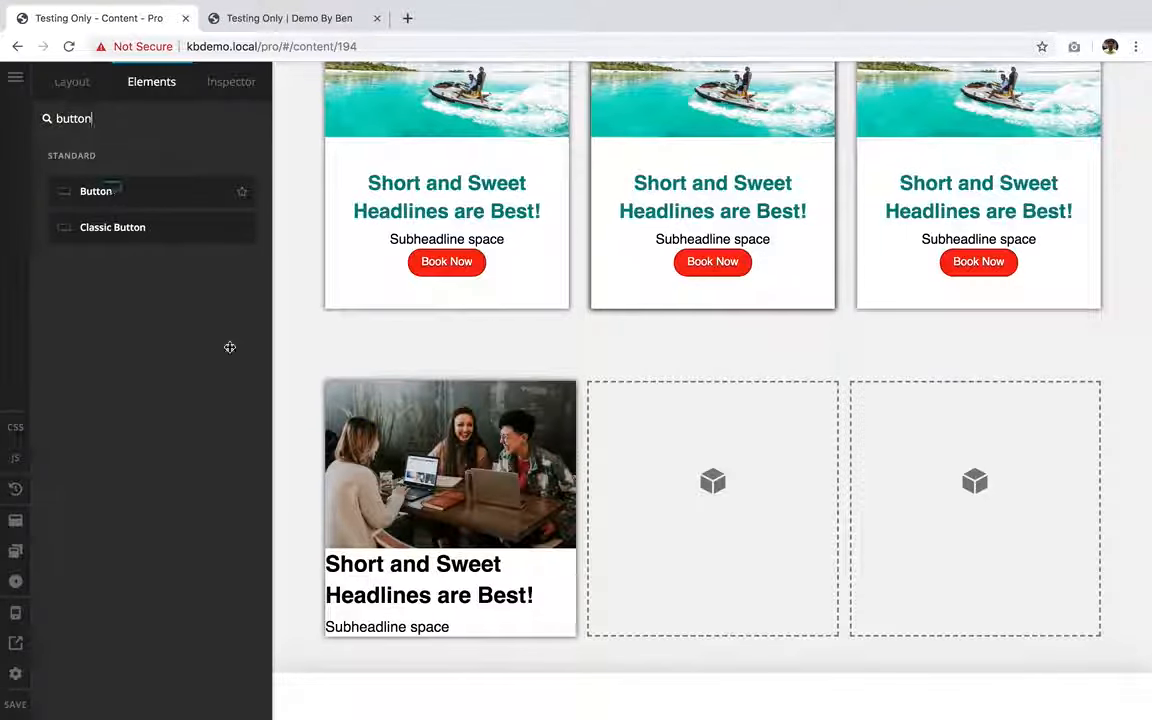
{"action": "left_click_drag", "start_coordinate": [230, 347], "coordinate": [420, 655]}
{"action": "scroll", "coordinate": [442, 627], "scroll_direction": "down", "scroll_amount": 3}
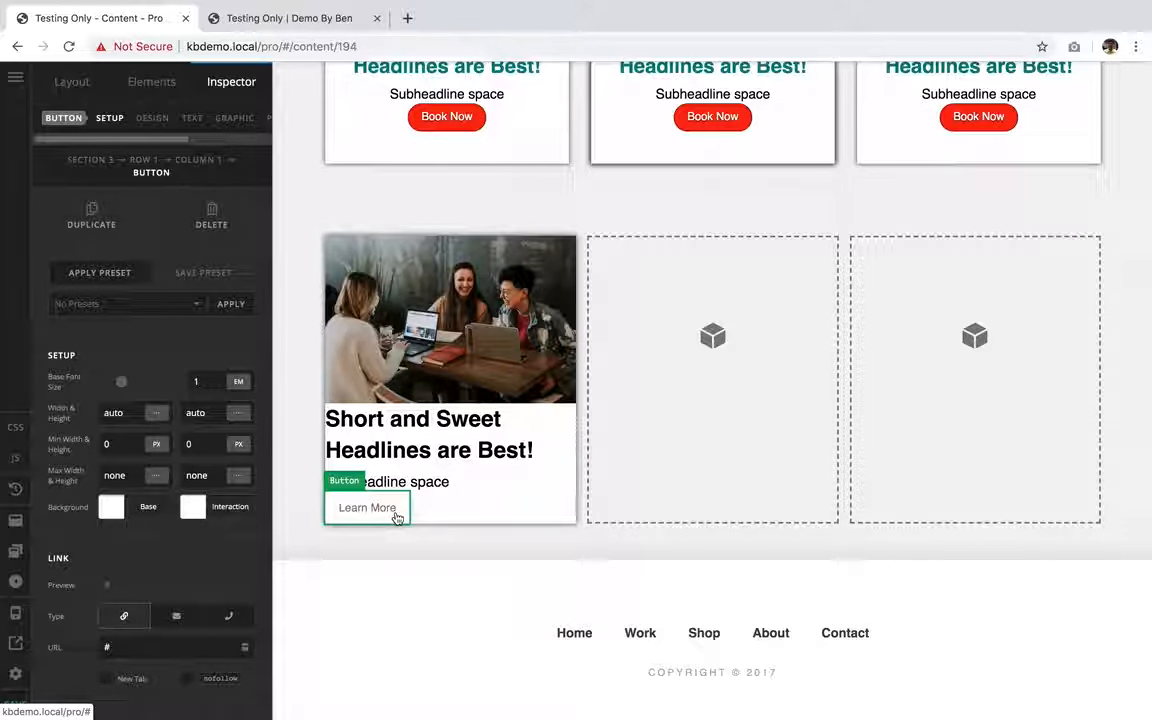
Set the new button's base background color to red, rgb(242, 0, 0)
{"action": "left_click", "coordinate": [192, 507]}
{"action": "left_click_drag", "start_coordinate": [305, 353], "coordinate": [410, 249]}
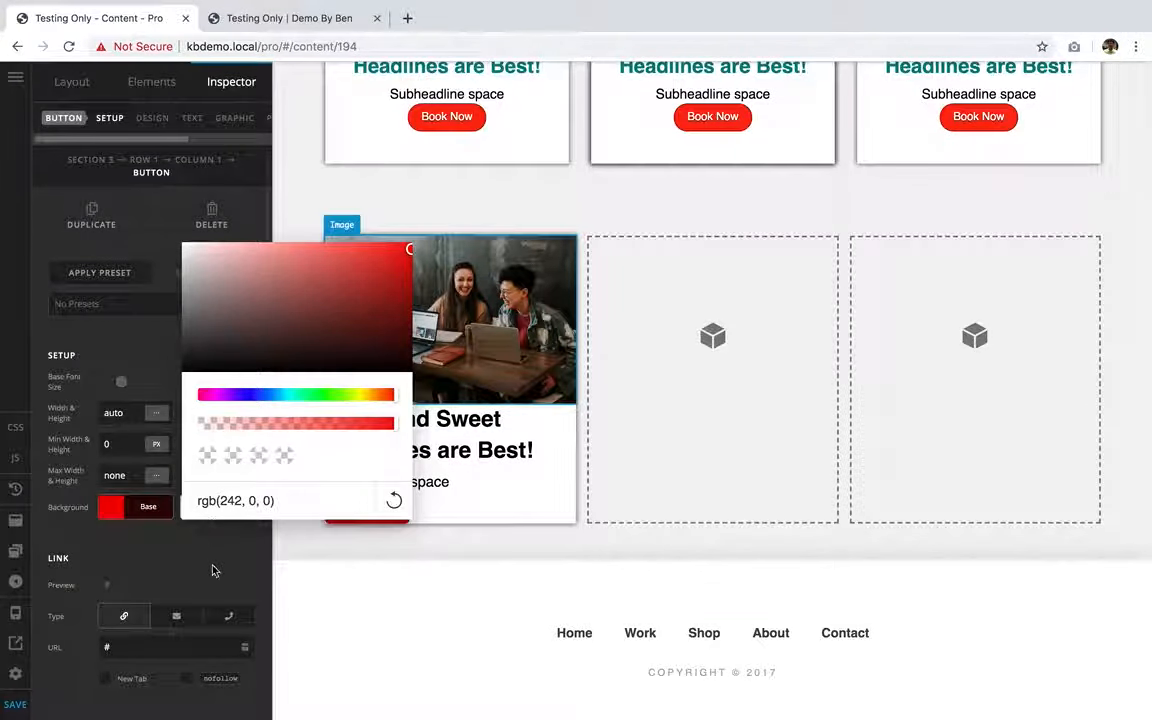
{"action": "left_click", "coordinate": [216, 574]}
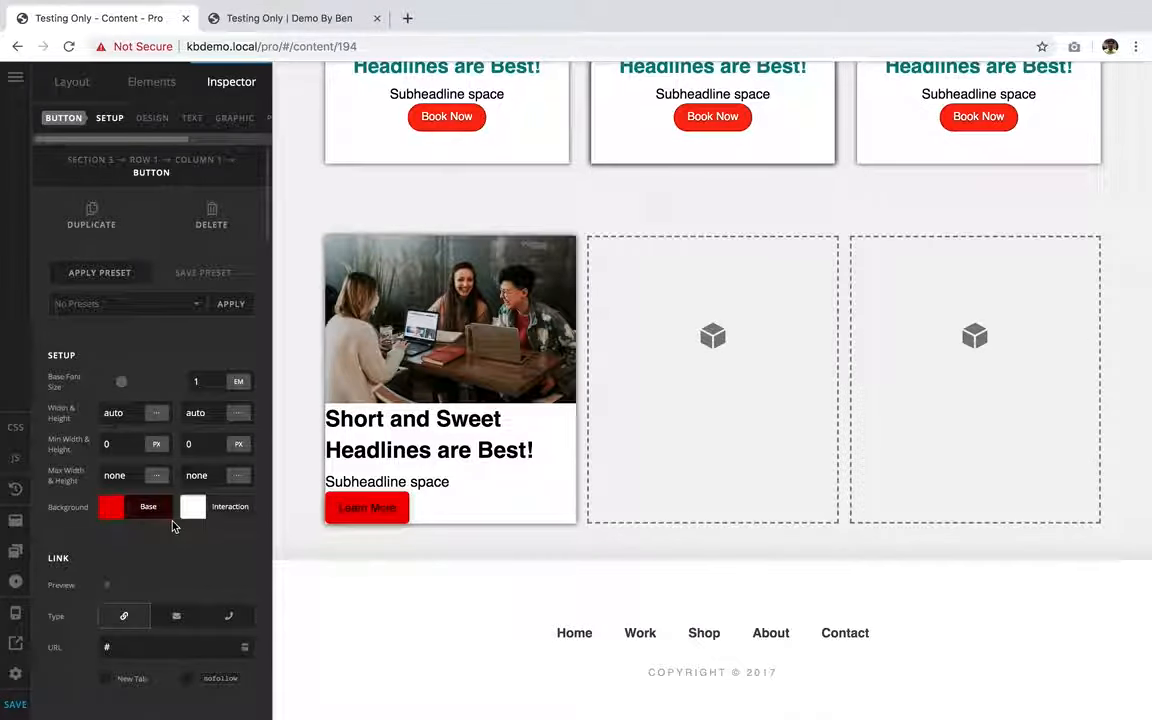
Set the button's primary text base color to white, rgb(255, 255, 255), and save the page
{"action": "scroll", "coordinate": [170, 520], "scroll_direction": "down", "scroll_amount": 5}
{"action": "scroll", "coordinate": [172, 527], "scroll_direction": "down", "scroll_amount": 15}
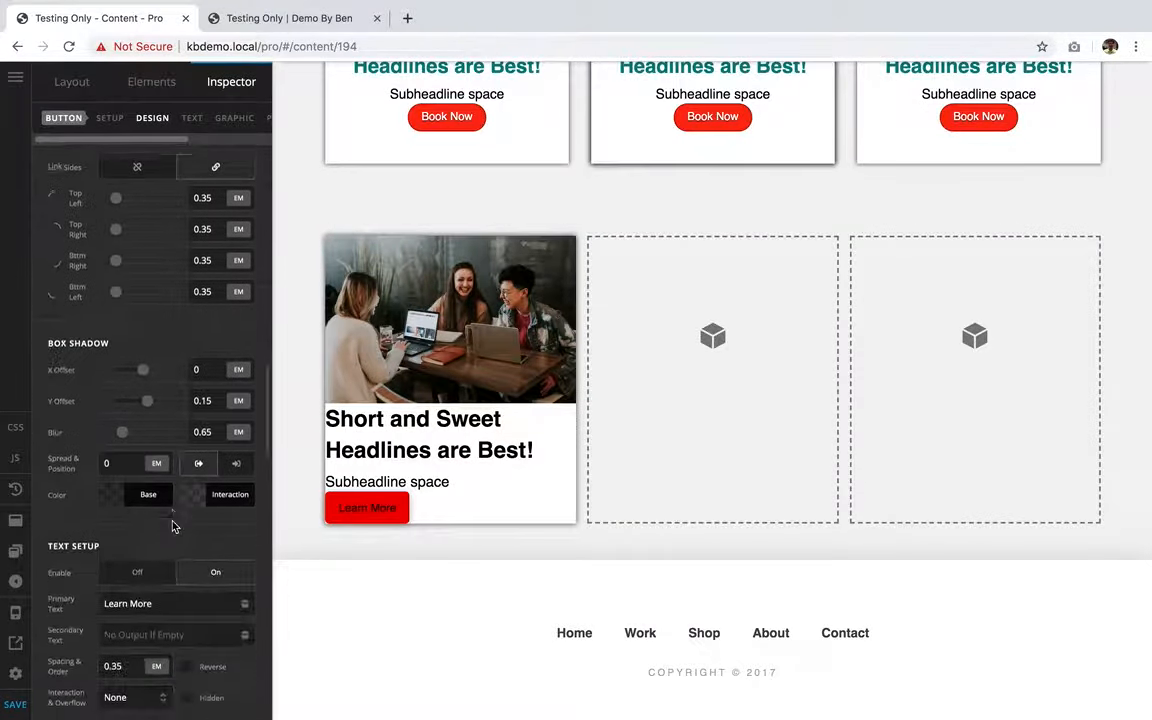
{"action": "scroll", "coordinate": [172, 527], "scroll_direction": "down", "scroll_amount": 9}
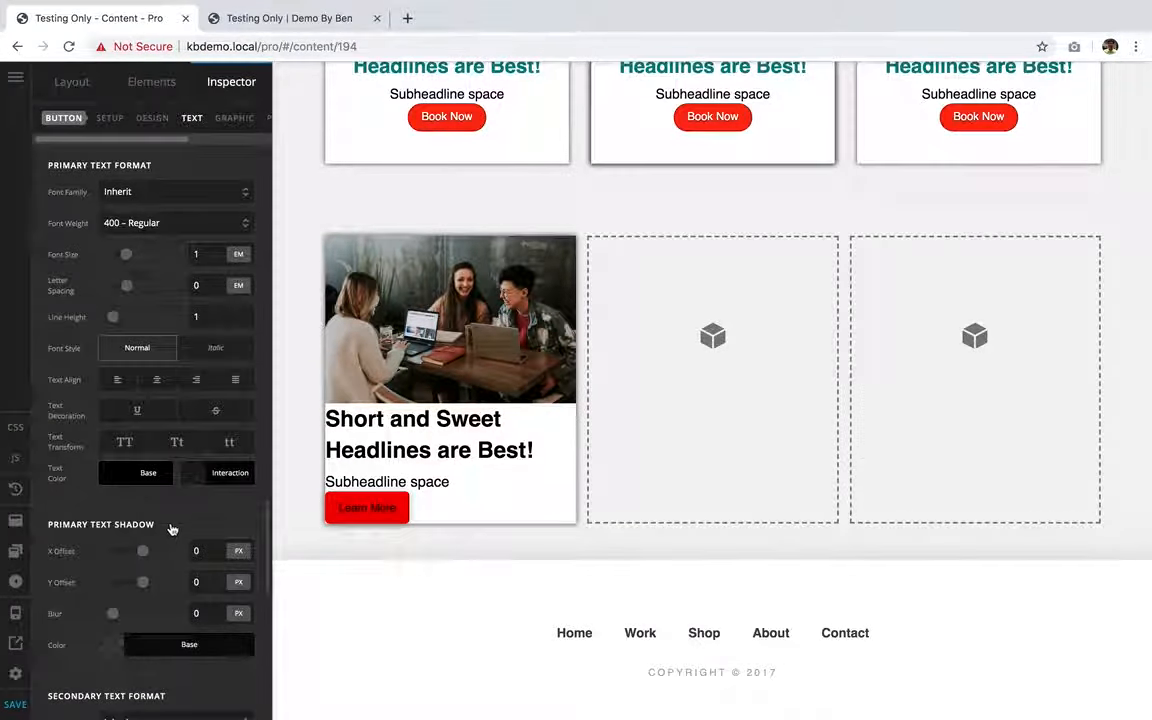
{"action": "left_click", "coordinate": [157, 474]}
{"action": "left_click_drag", "start_coordinate": [329, 329], "coordinate": [159, 190]}
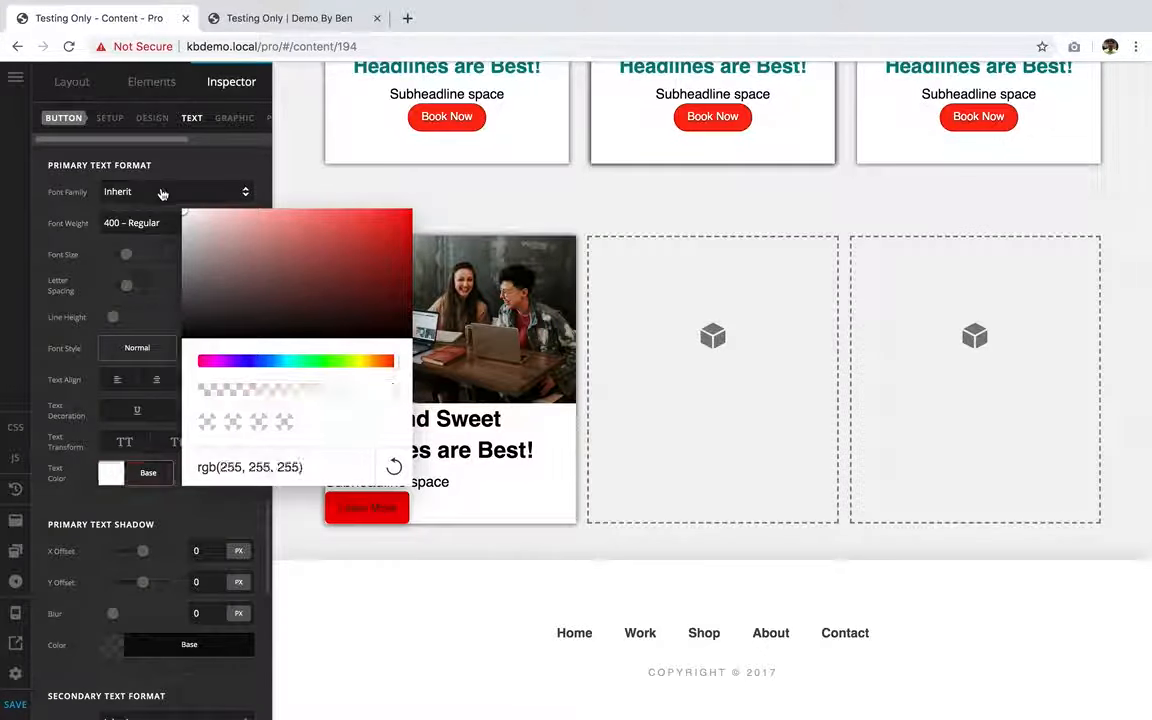
{"action": "left_click", "coordinate": [215, 516]}
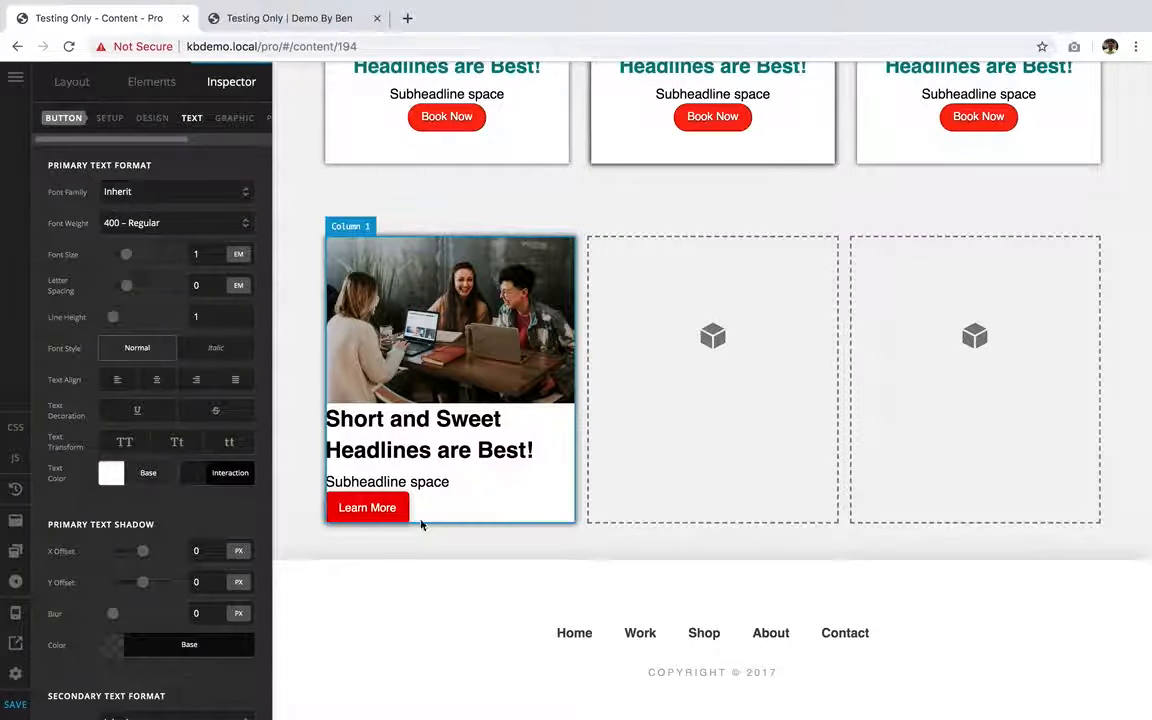
{"action": "left_click", "coordinate": [15, 703]}
Unlink the first column's padding sides, set its bottom padding to 40 px and save the page
{"action": "scroll", "coordinate": [349, 322], "scroll_direction": "up", "scroll_amount": 2}
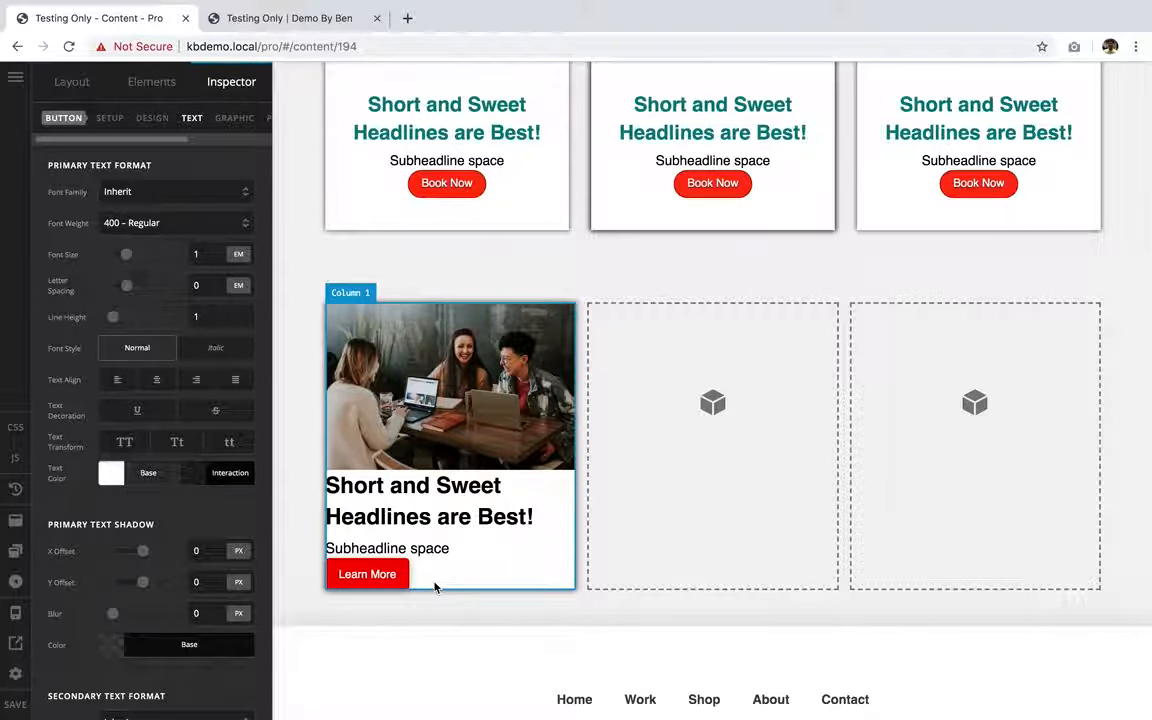
{"action": "left_click", "coordinate": [434, 587]}
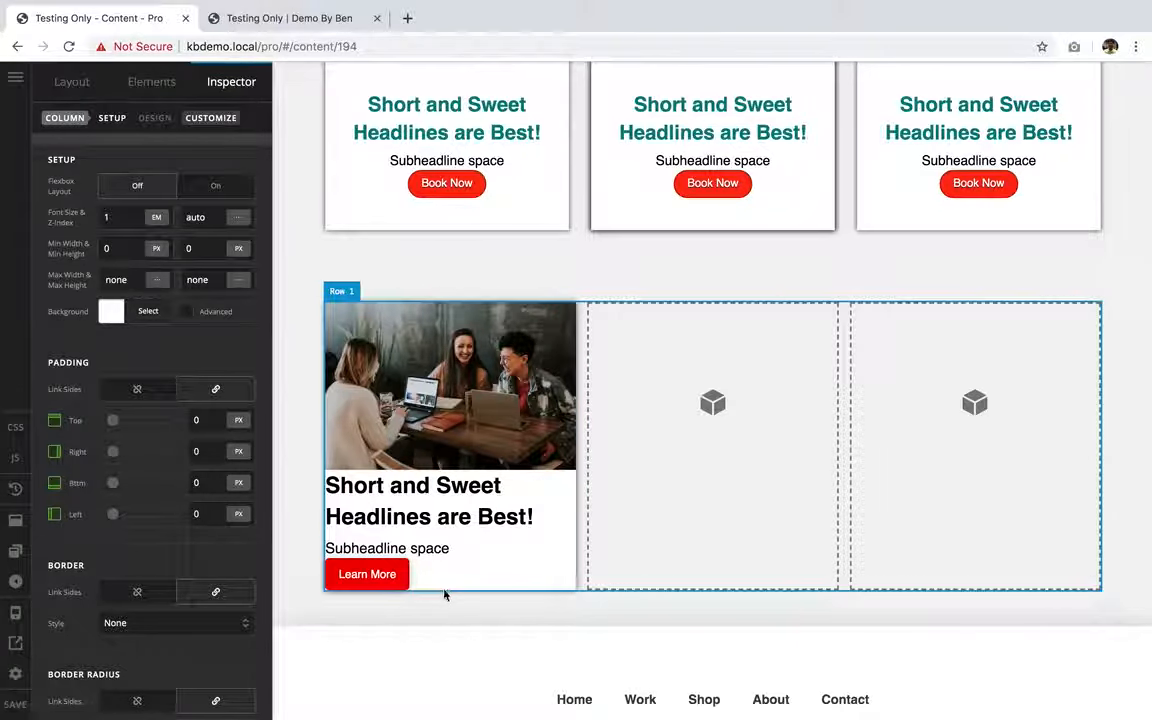
{"action": "scroll", "coordinate": [226, 548], "scroll_direction": "down", "scroll_amount": 1}
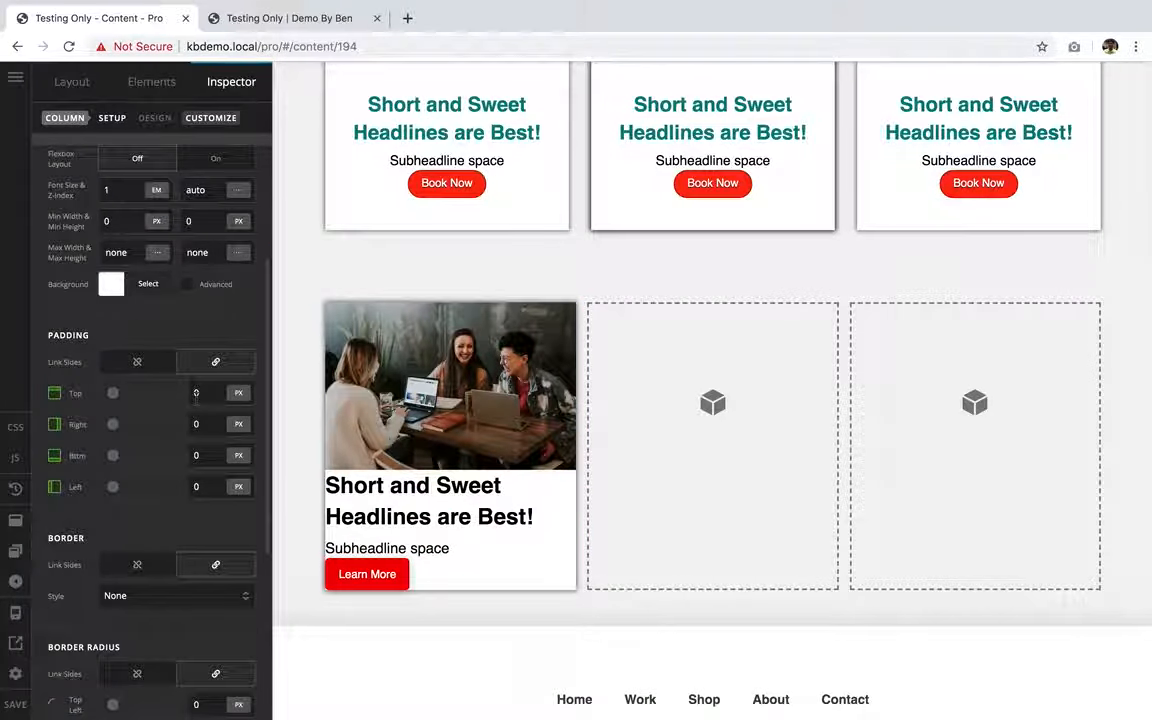
{"action": "left_click", "coordinate": [139, 363]}
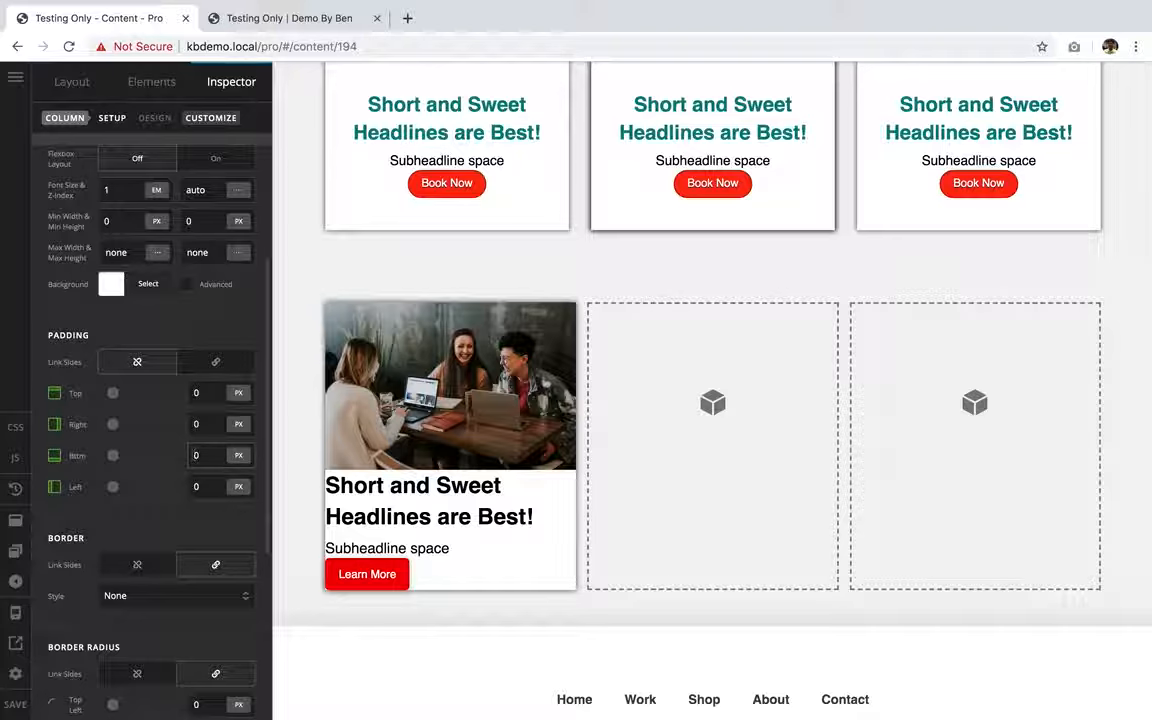
{"action": "type", "text": "4"}
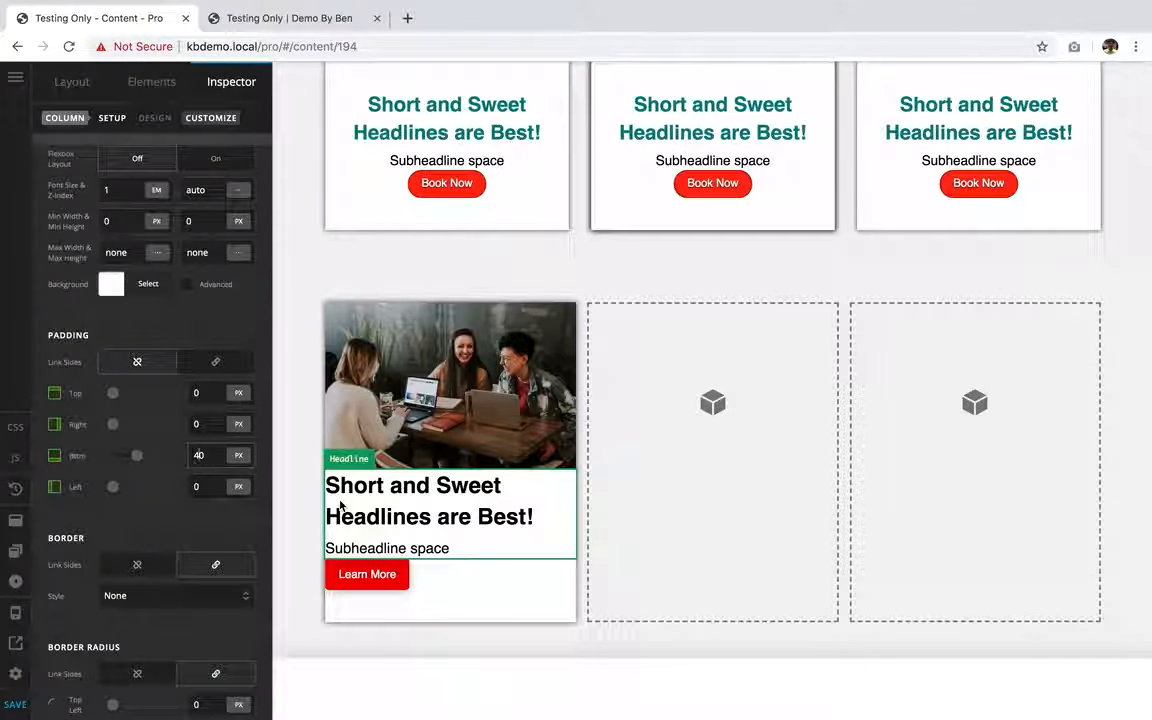
{"action": "left_click", "coordinate": [15, 705]}
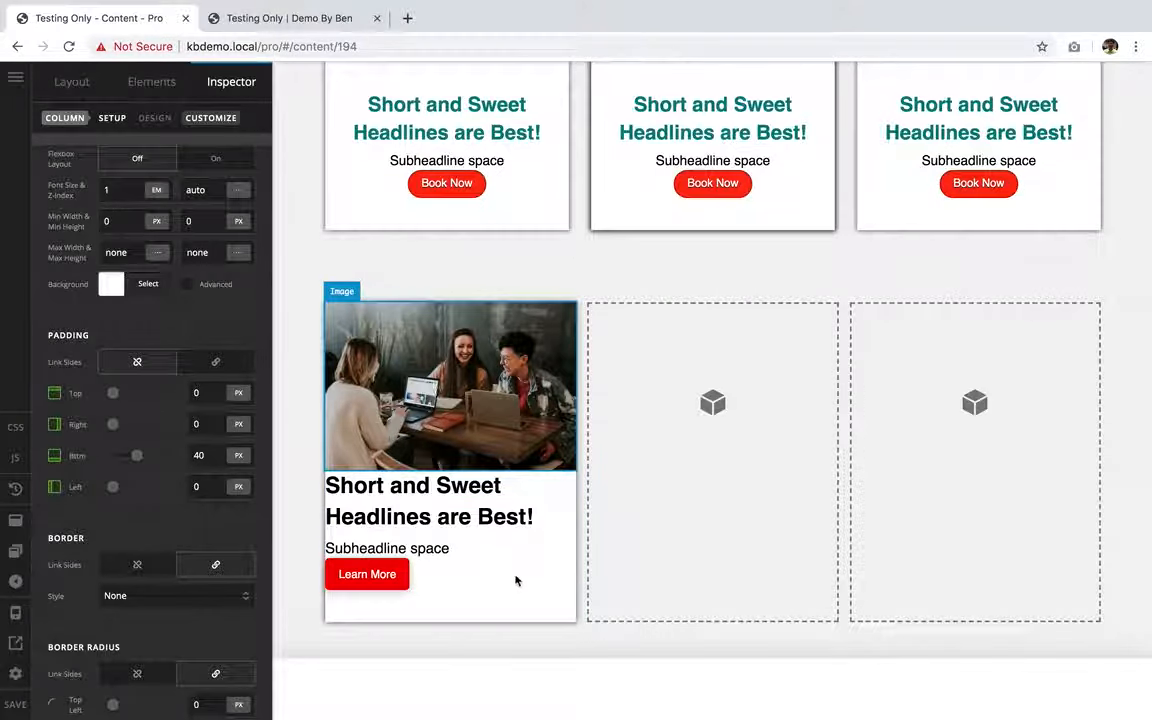
Enable the flexbox layout for the first column and set its horizontal alignment to Center
{"action": "scroll", "coordinate": [104, 385], "scroll_direction": "up", "scroll_amount": 5}
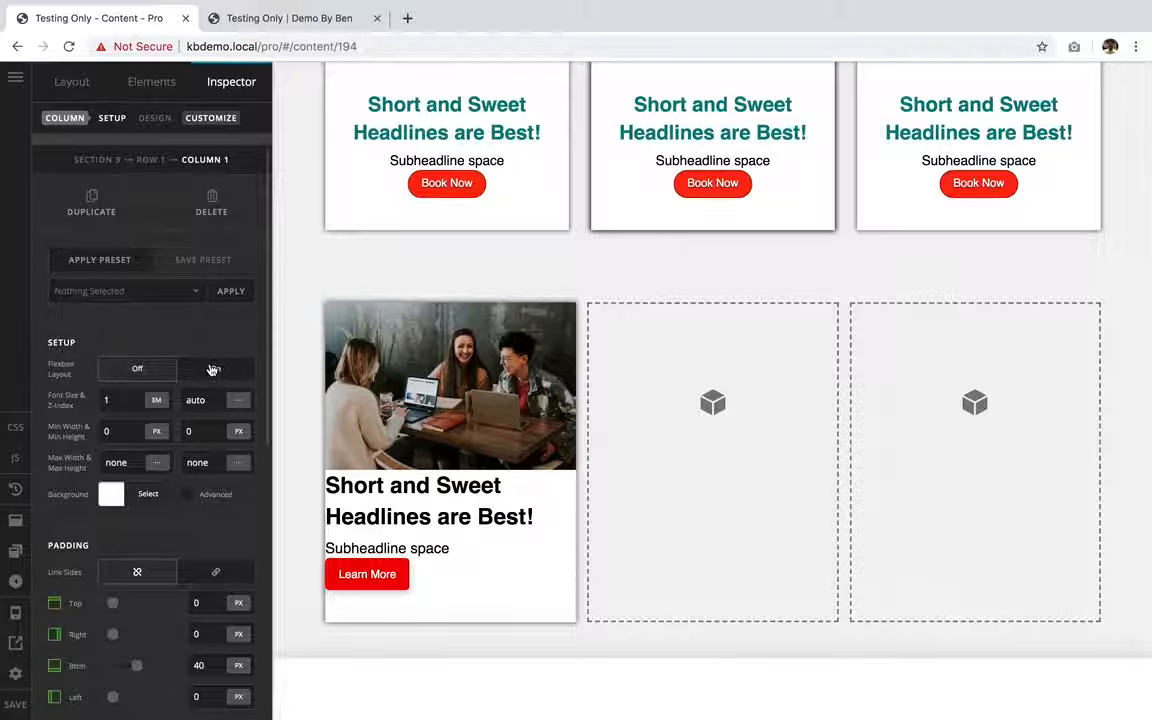
{"action": "left_click", "coordinate": [213, 370]}
{"action": "scroll", "coordinate": [213, 473], "scroll_direction": "down", "scroll_amount": 3}
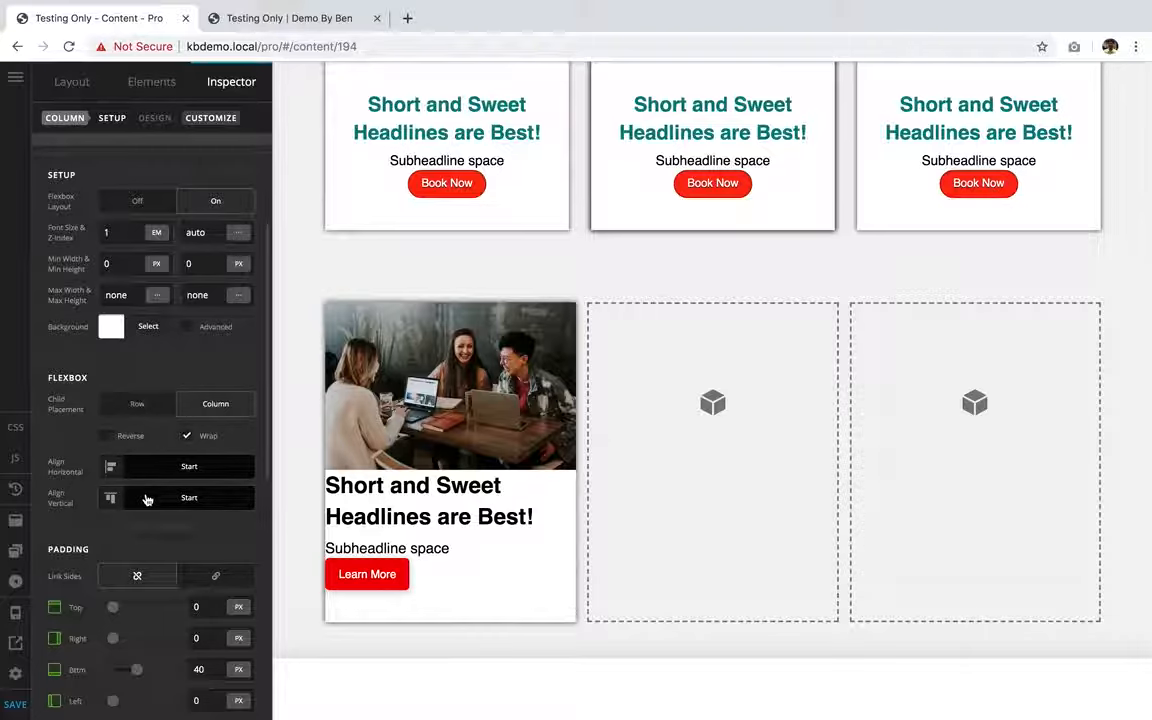
{"action": "scroll", "coordinate": [171, 420], "scroll_direction": "down", "scroll_amount": 2}
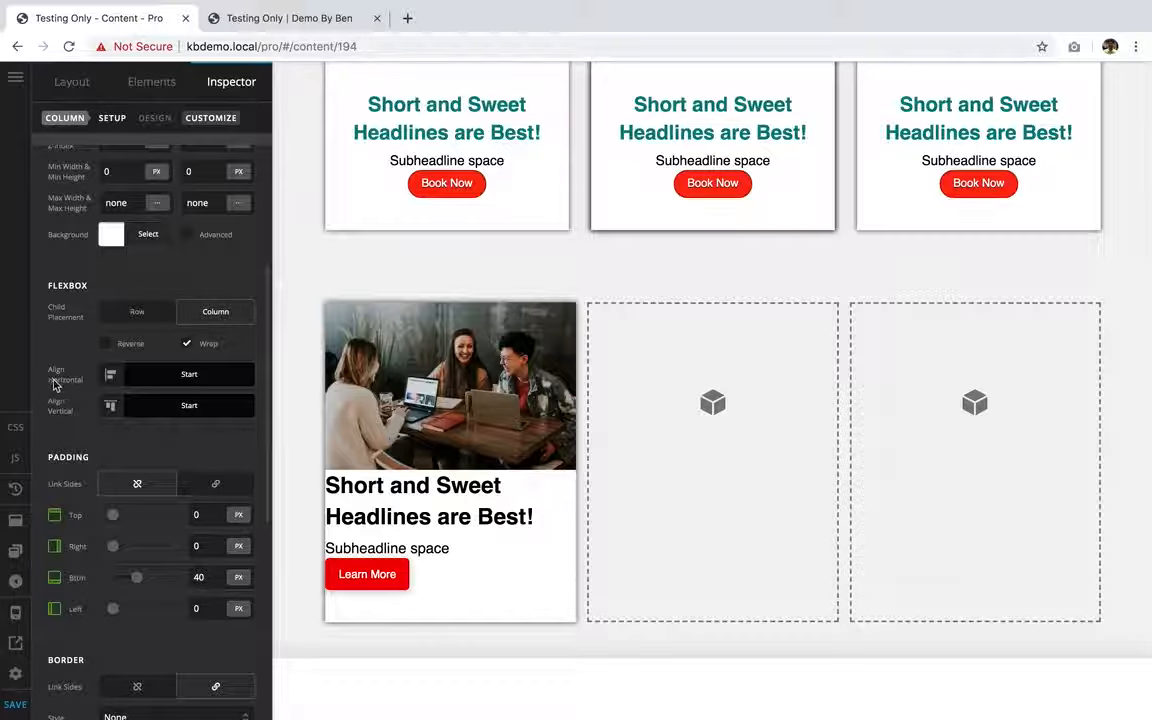
{"action": "left_click", "coordinate": [189, 376]}
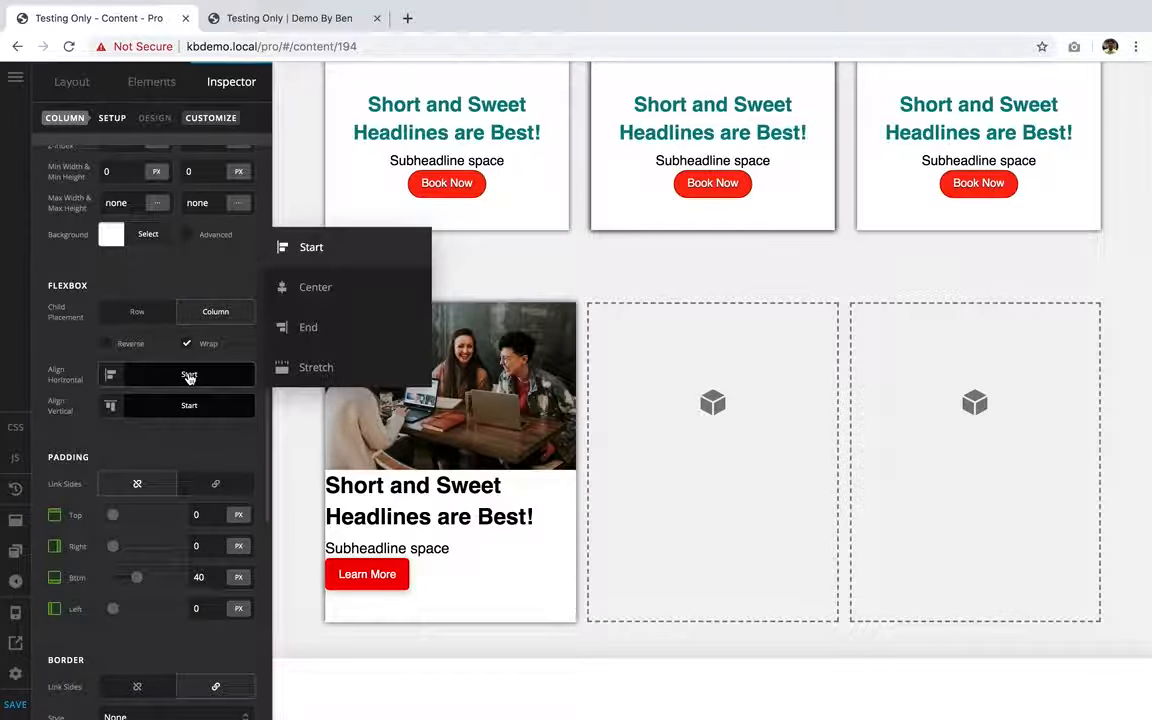
{"action": "left_click", "coordinate": [330, 289]}
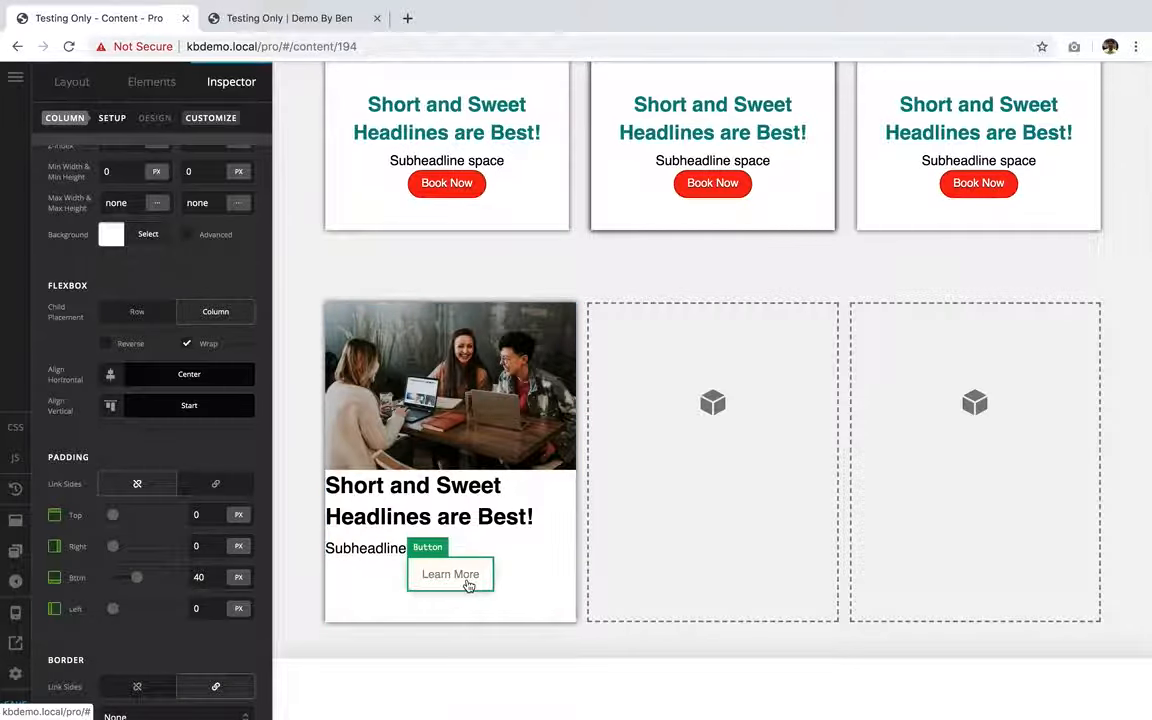
Center-align the main text of the headline in the first column
{"action": "left_click", "coordinate": [458, 510]}
{"action": "scroll", "coordinate": [116, 558], "scroll_direction": "down", "scroll_amount": 10}
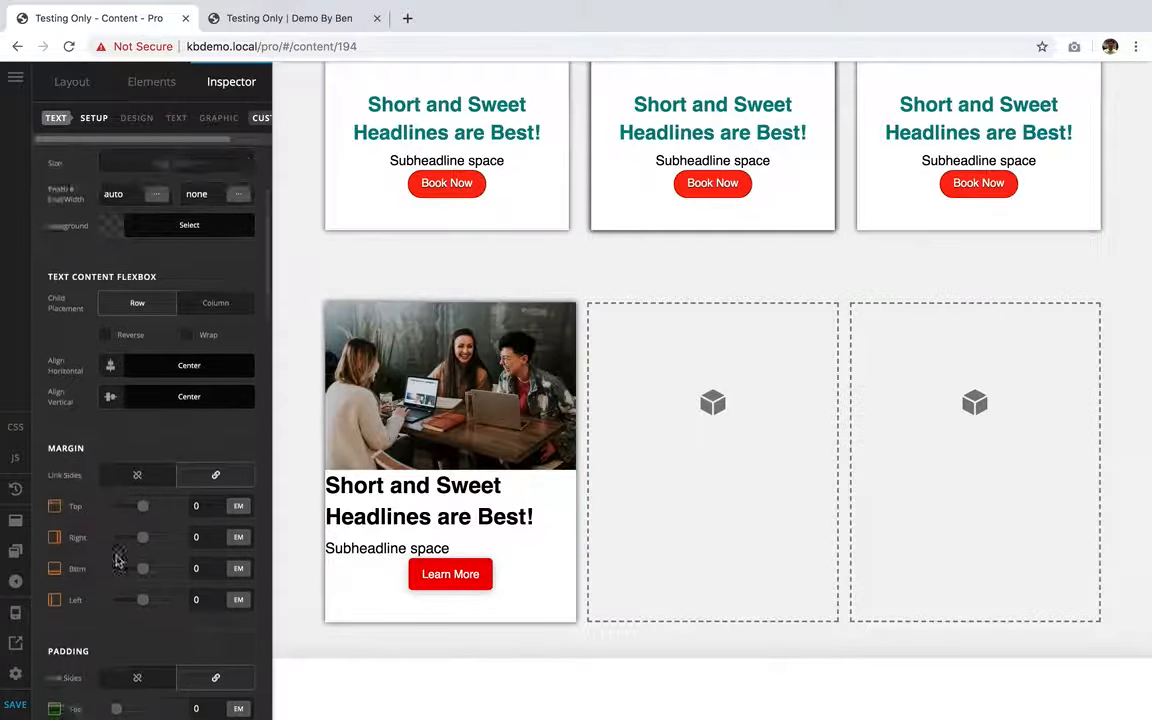
{"action": "scroll", "coordinate": [116, 562], "scroll_direction": "down", "scroll_amount": 15}
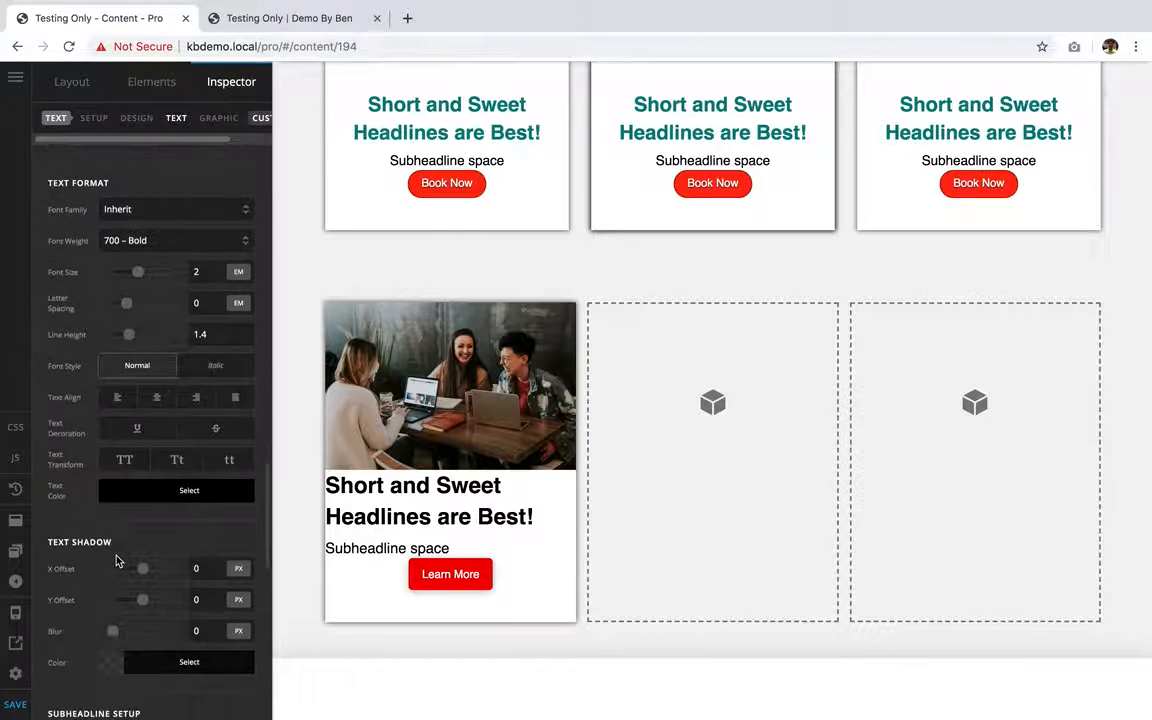
{"action": "scroll", "coordinate": [116, 562], "scroll_direction": "up", "scroll_amount": 3}
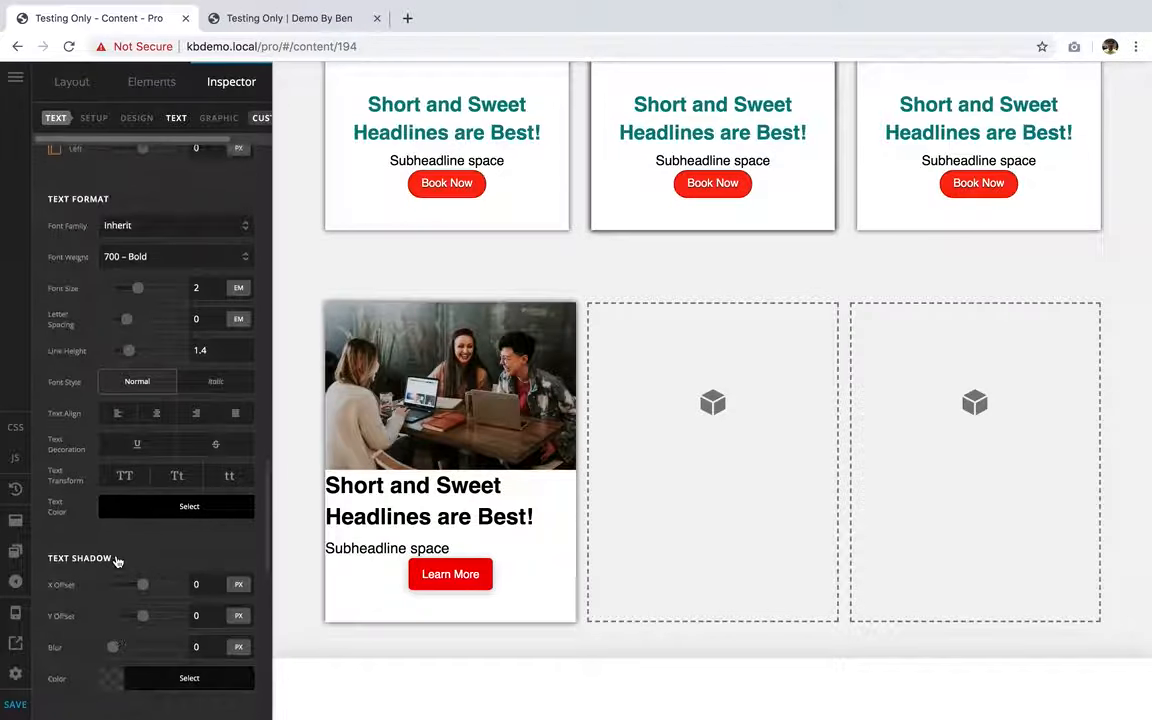
{"action": "left_click", "coordinate": [157, 418]}
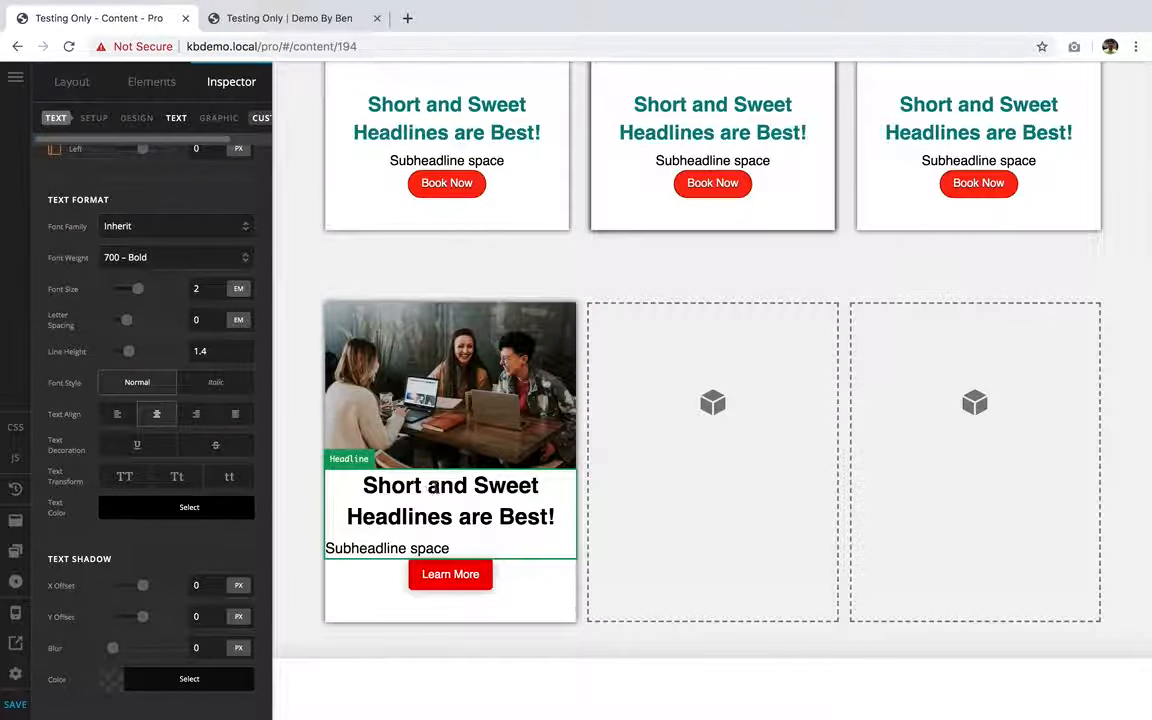
Center-align the headline's subheadline text
{"action": "scroll", "coordinate": [220, 556], "scroll_direction": "down", "scroll_amount": 4}
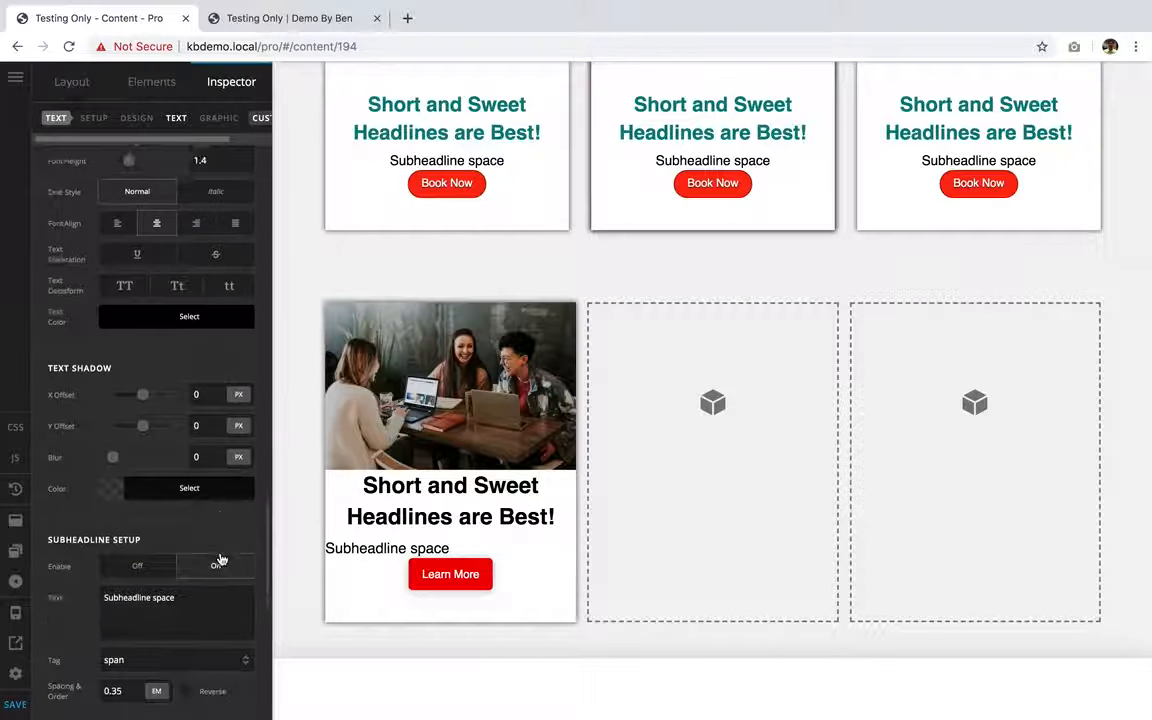
{"action": "scroll", "coordinate": [220, 556], "scroll_direction": "down", "scroll_amount": 7}
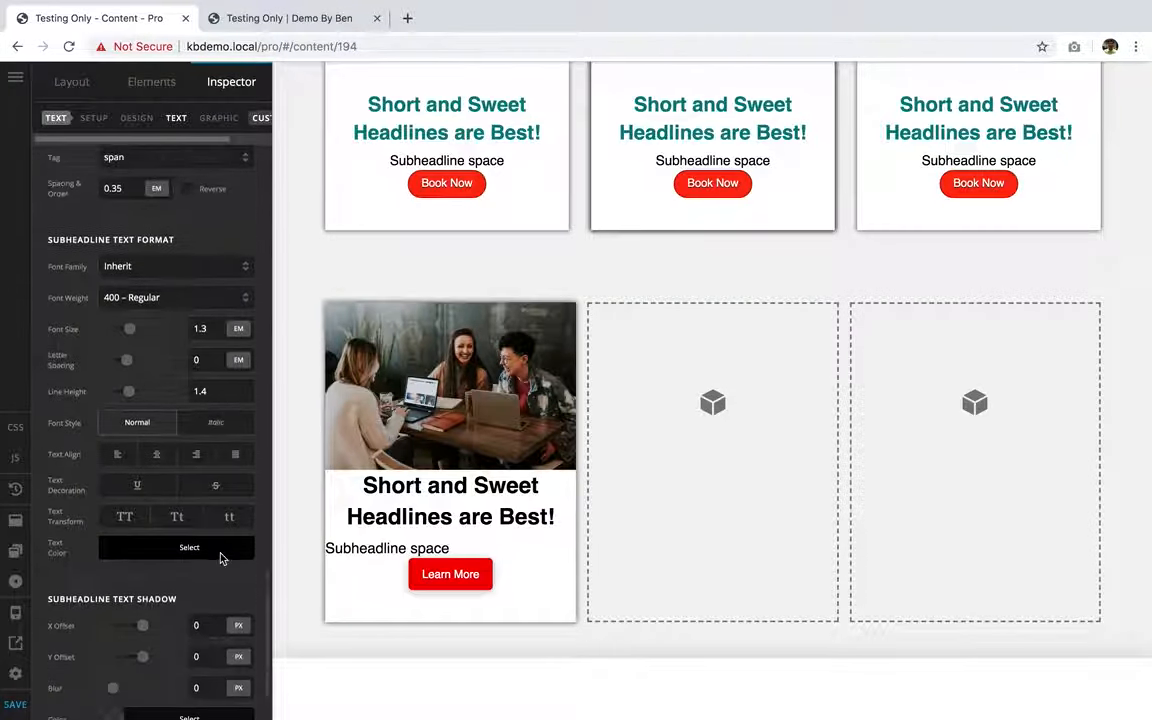
{"action": "left_click", "coordinate": [154, 430]}
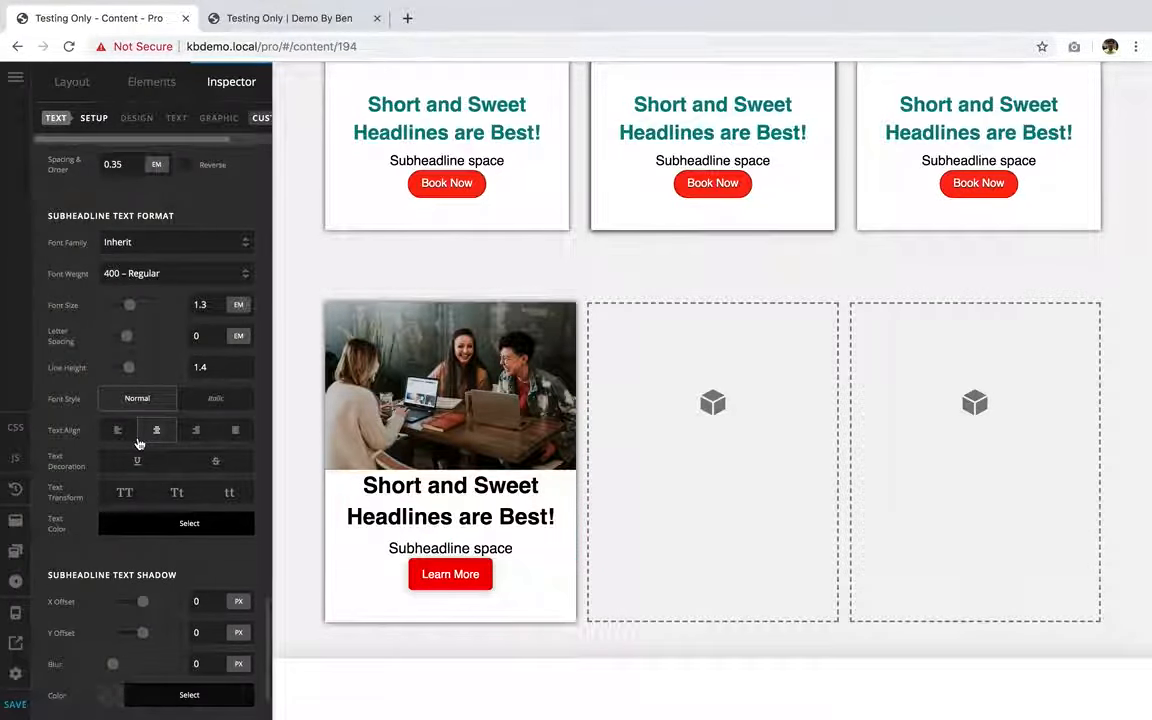
Set the headline's text content margin to 20 px on all linked sides and save the page
{"action": "scroll", "coordinate": [139, 443], "scroll_direction": "down", "scroll_amount": 2}
{"action": "scroll", "coordinate": [139, 443], "scroll_direction": "up", "scroll_amount": 6}
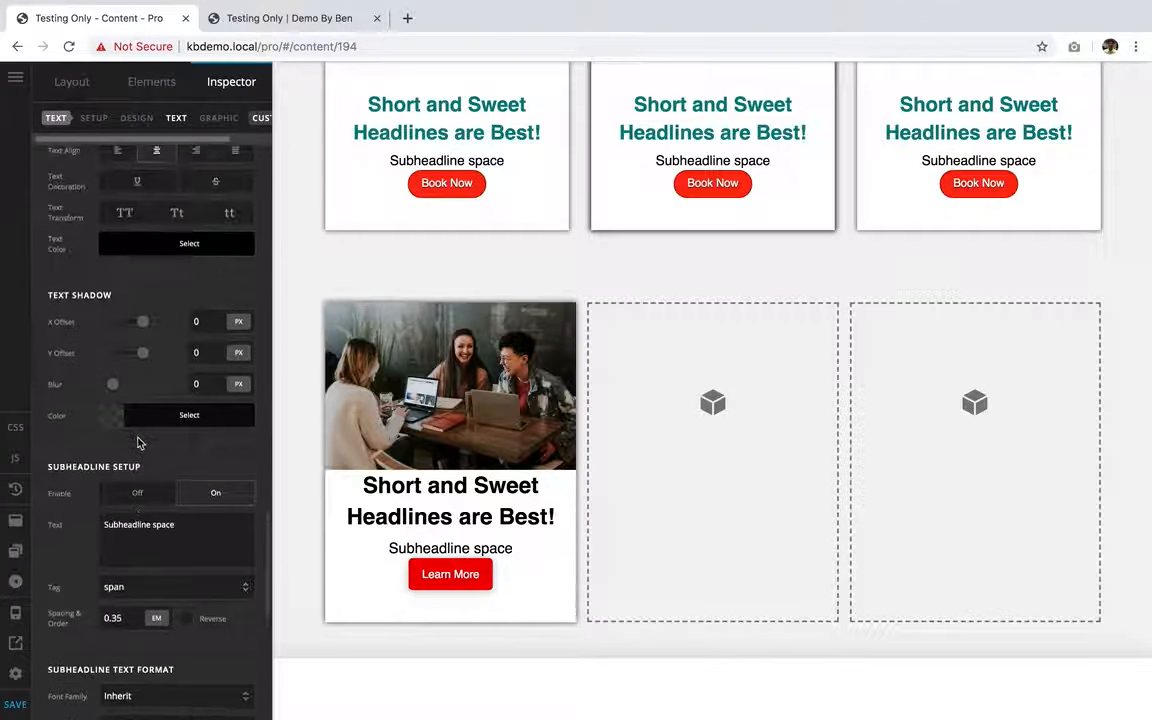
{"action": "scroll", "coordinate": [139, 443], "scroll_direction": "up", "scroll_amount": 10}
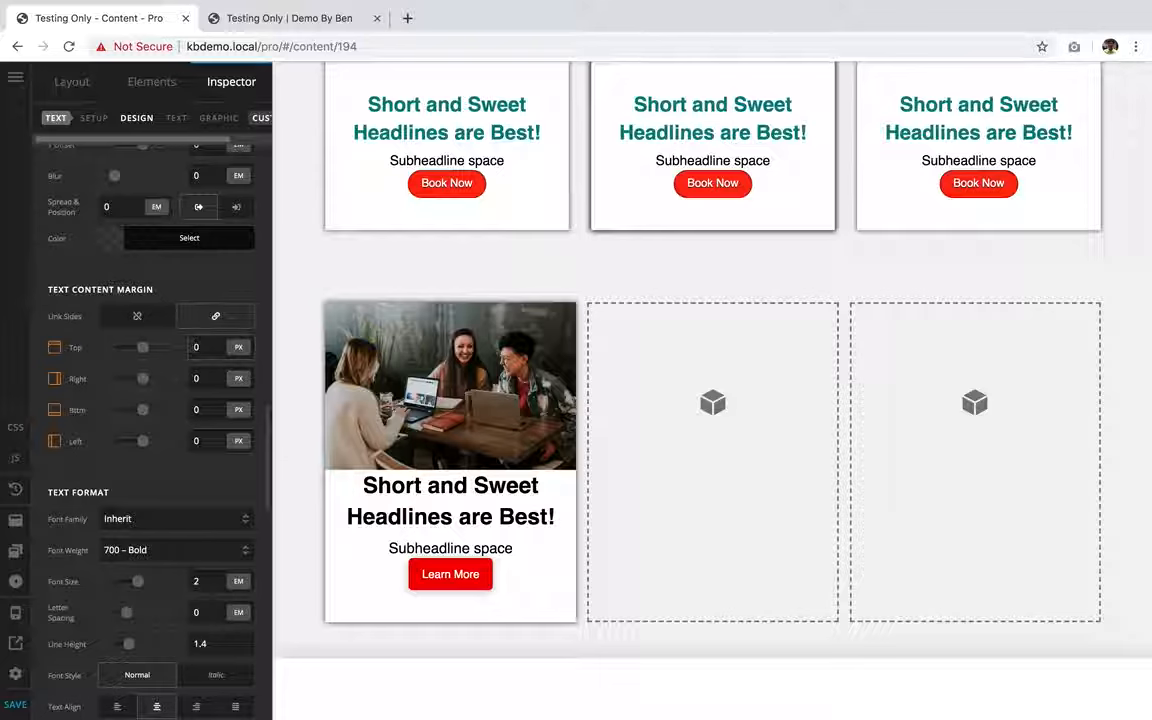
{"action": "type", "text": "2"}
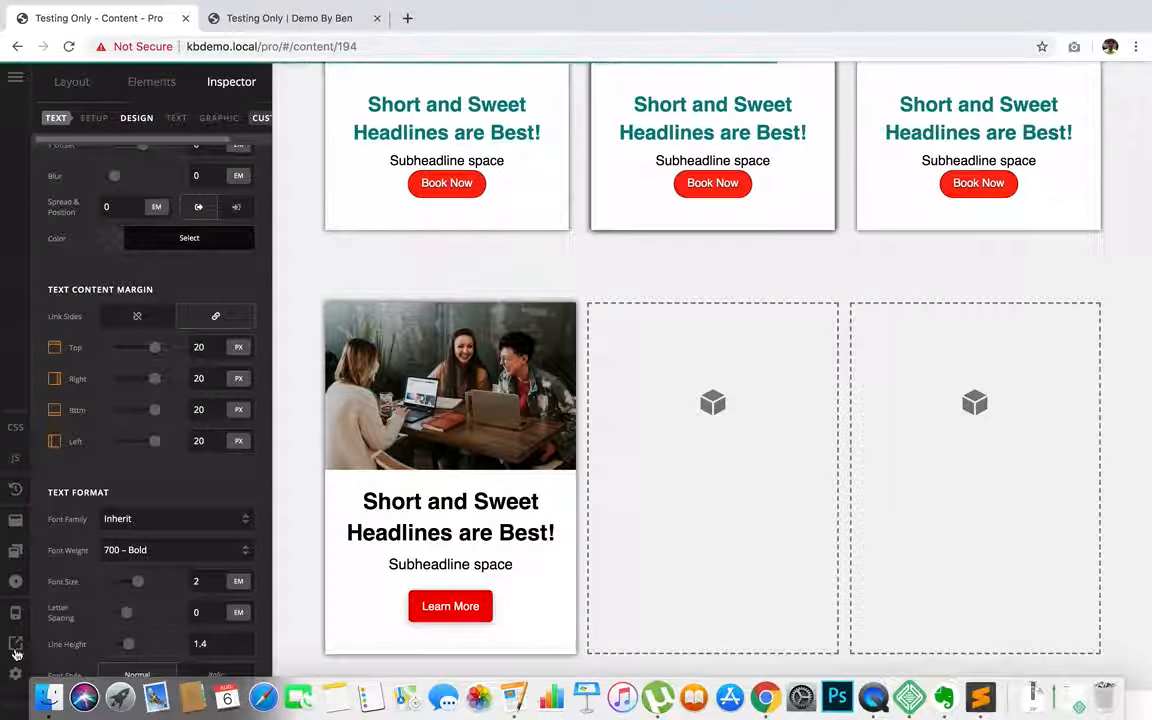
{"action": "left_click", "coordinate": [18, 705]}
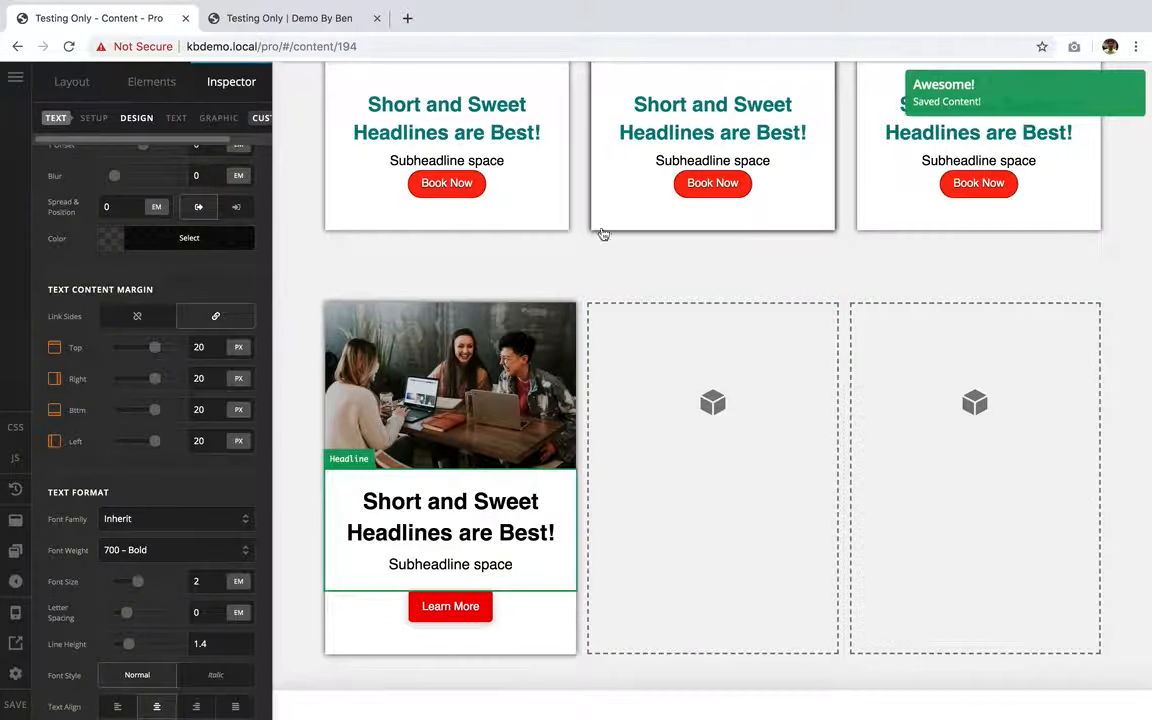
Select the Learn More button in the new card and set its primary text font size to 1.5 em
{"action": "scroll", "coordinate": [592, 188], "scroll_direction": "up", "scroll_amount": 5}
{"action": "scroll", "coordinate": [548, 310], "scroll_direction": "down", "scroll_amount": 6}
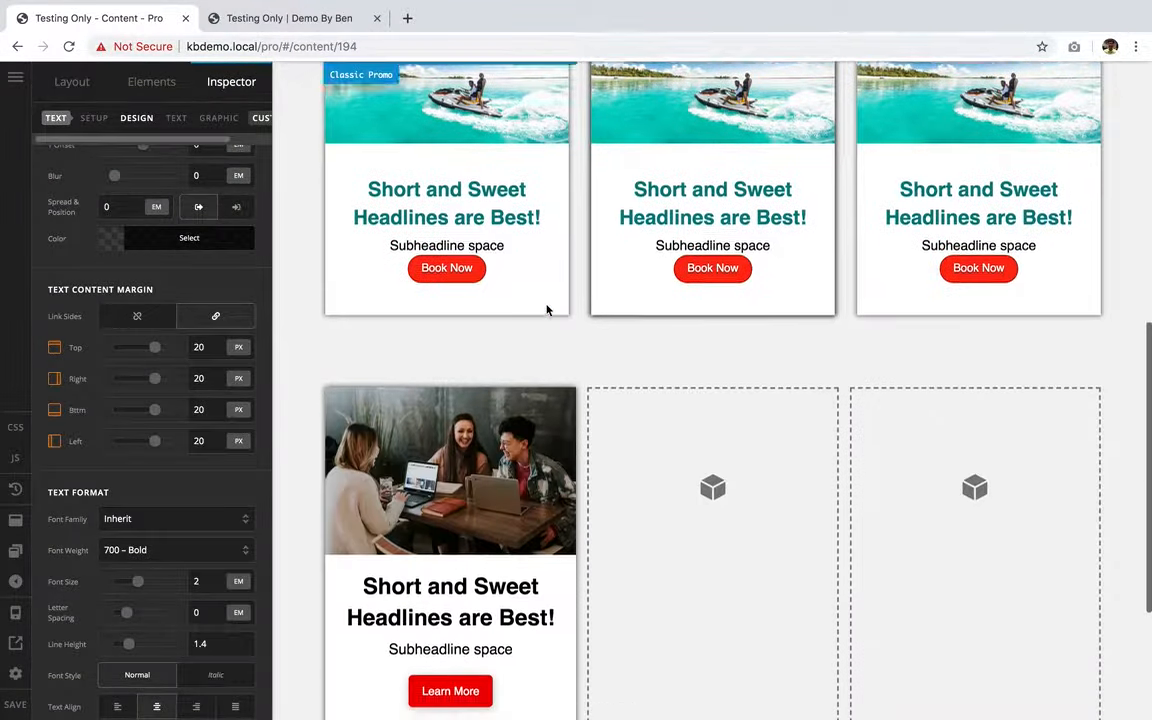
{"action": "left_click", "coordinate": [481, 566]}
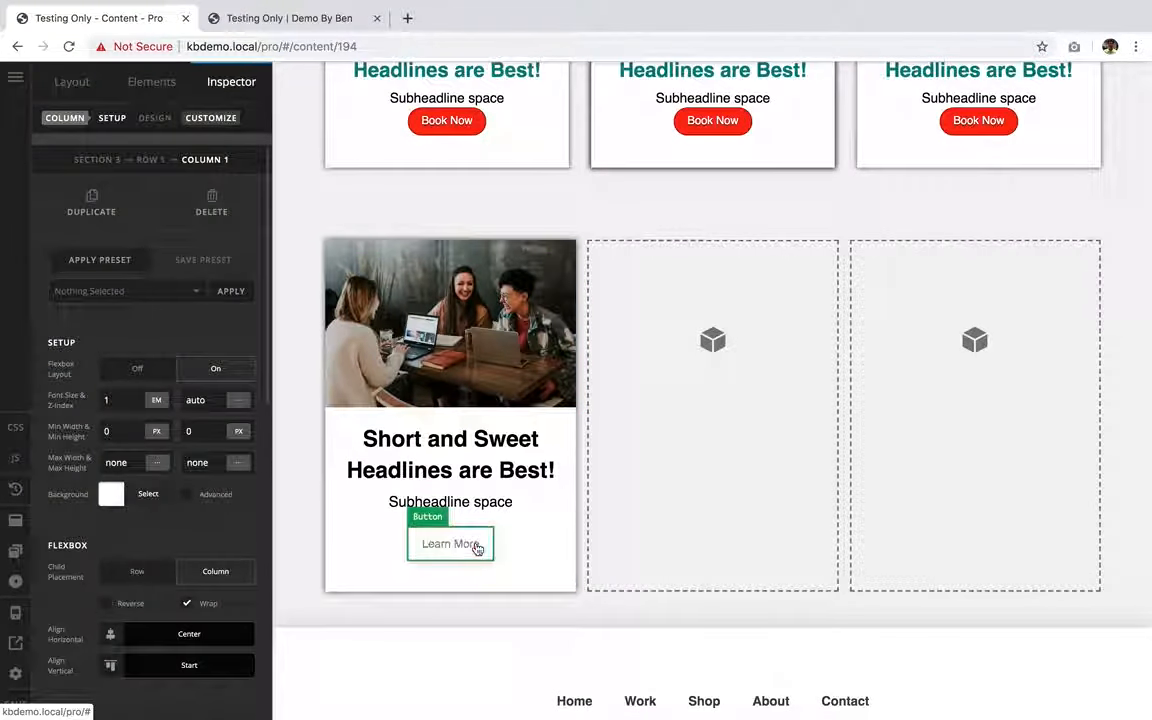
{"action": "scroll", "coordinate": [210, 493], "scroll_direction": "down", "scroll_amount": 7}
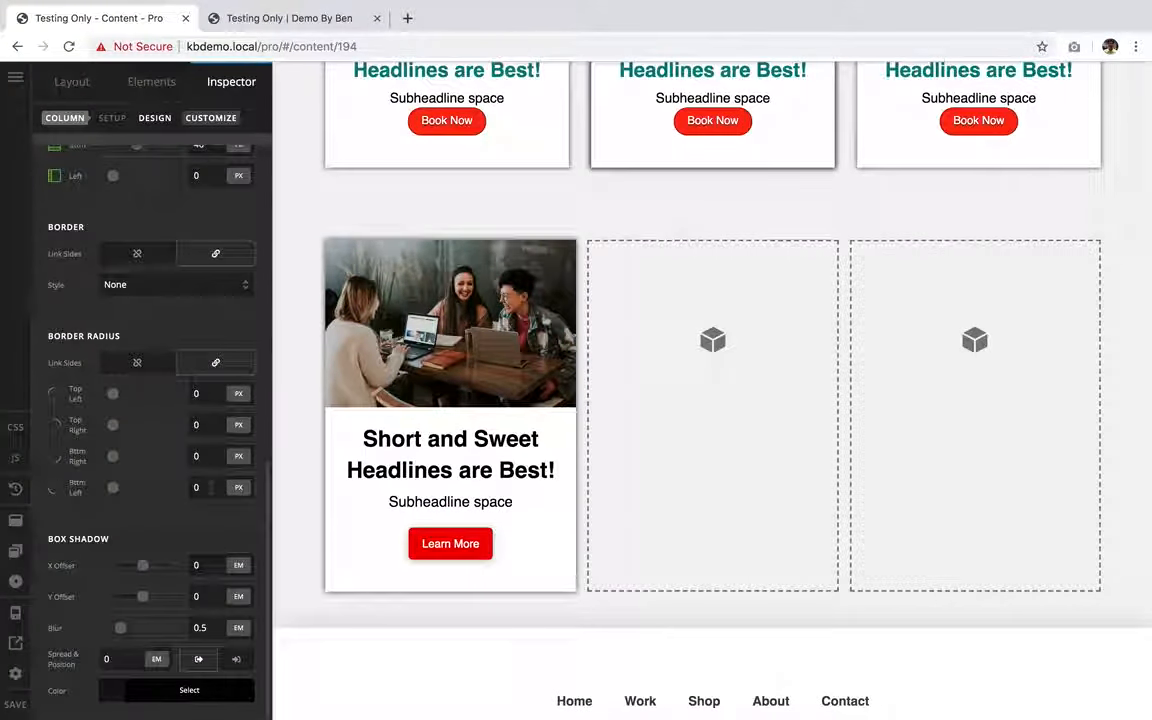
{"action": "scroll", "coordinate": [211, 494], "scroll_direction": "up", "scroll_amount": 8}
{"action": "scroll", "coordinate": [206, 489], "scroll_direction": "down", "scroll_amount": 5}
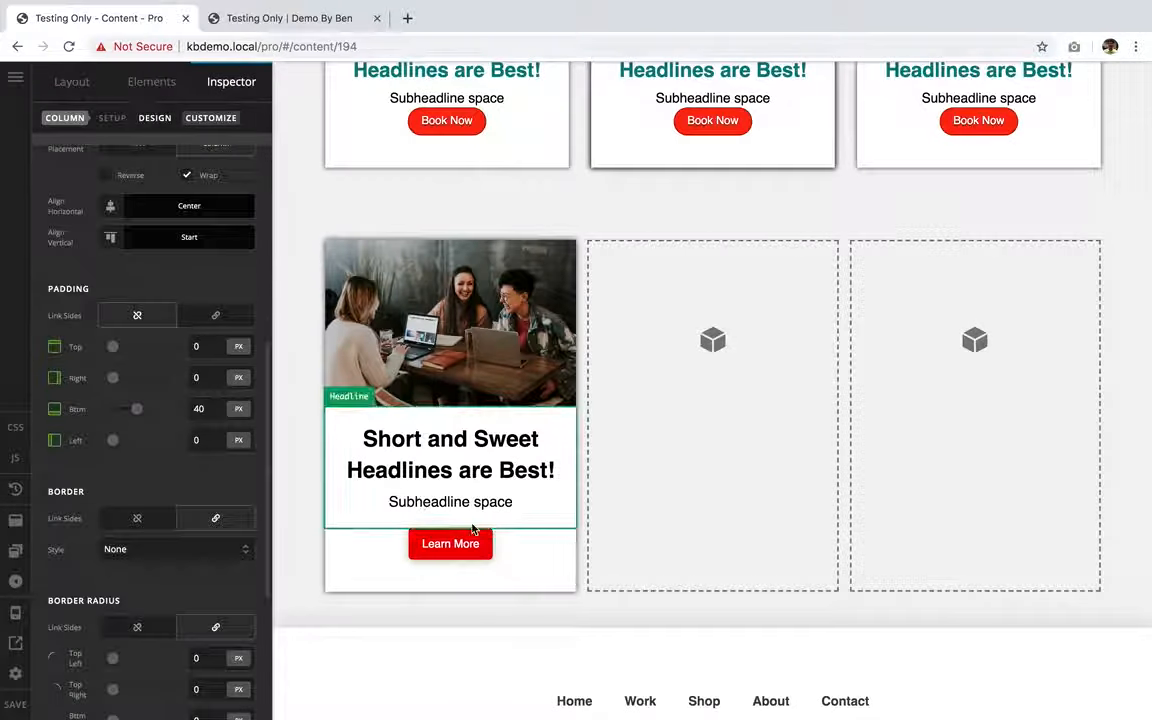
{"action": "left_click", "coordinate": [472, 548]}
{"action": "scroll", "coordinate": [136, 550], "scroll_direction": "down", "scroll_amount": 10}
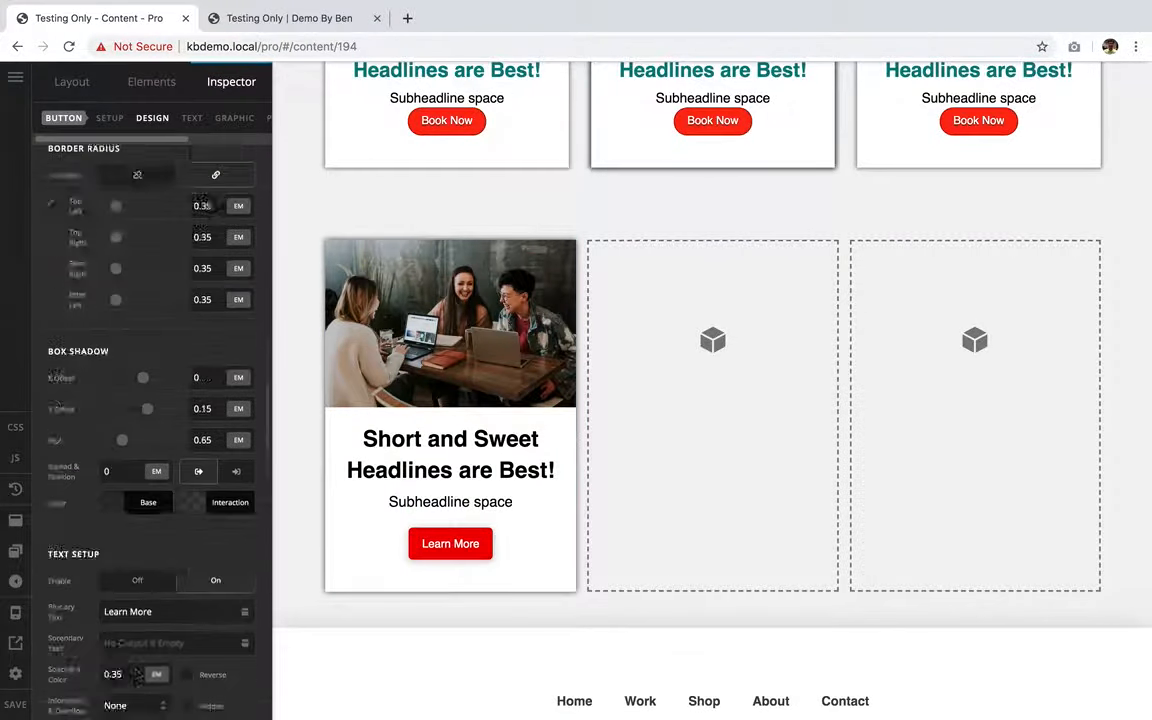
{"action": "scroll", "coordinate": [160, 510], "scroll_direction": "down", "scroll_amount": 2}
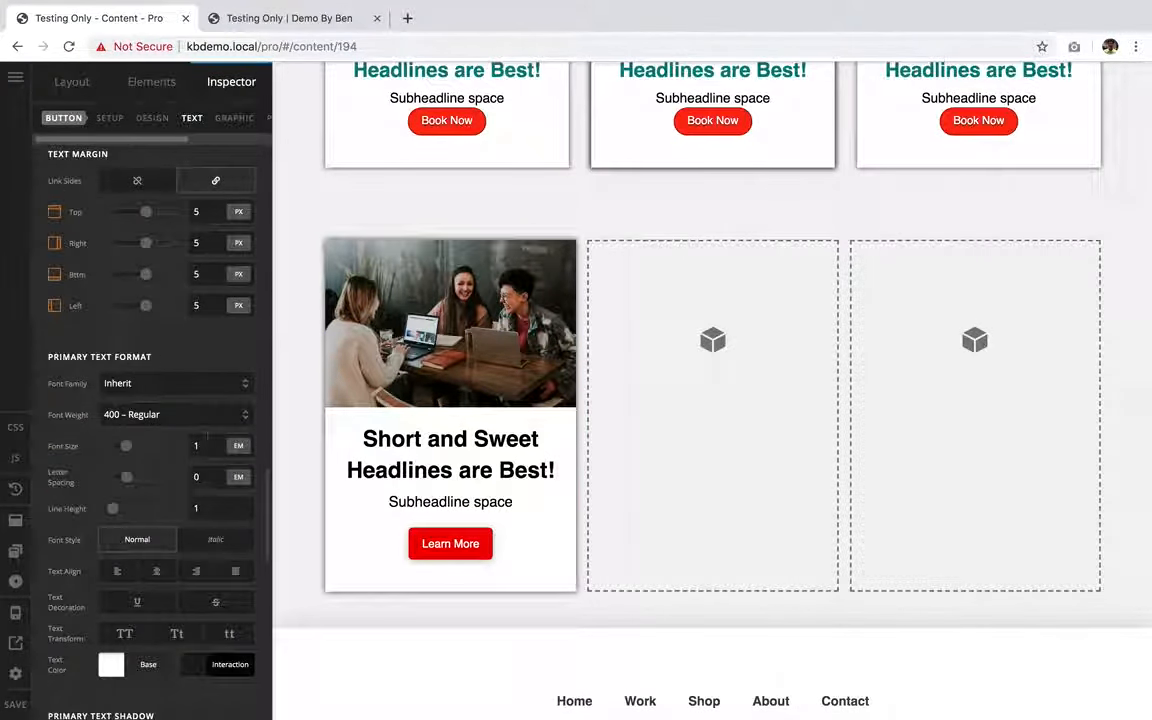
{"action": "type", "text": ".5"}
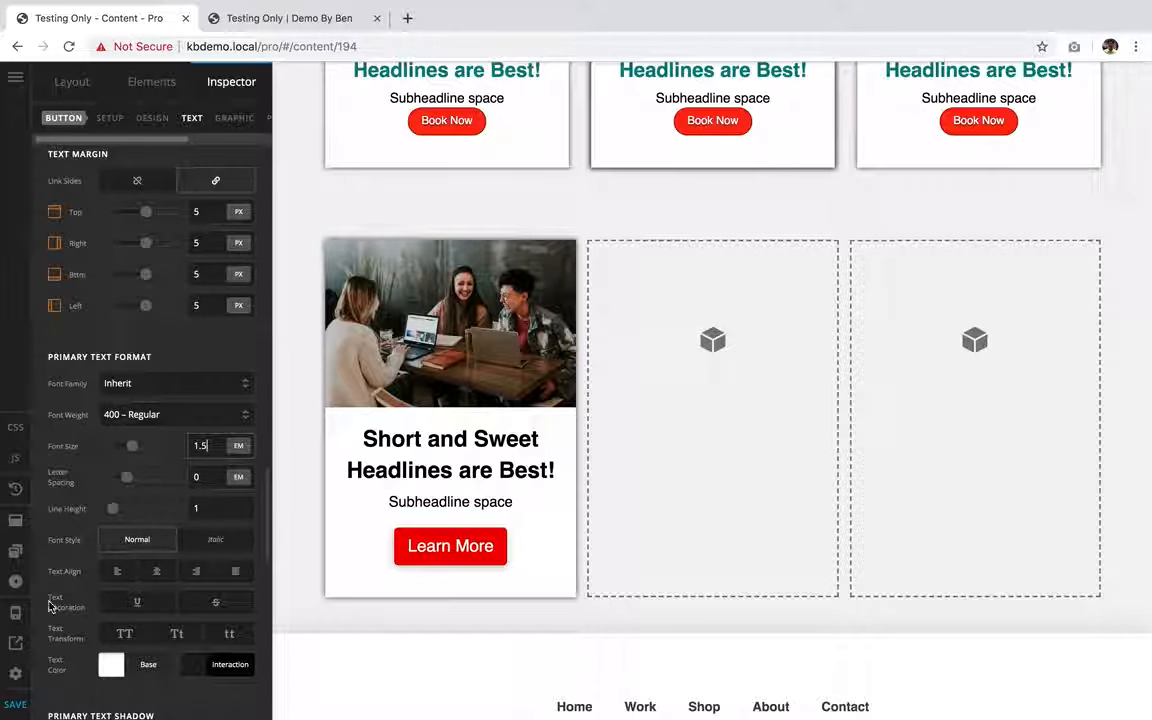
Save the page and paste copies of the finished first card column into the empty second and third columns
{"action": "key", "text": "ctrl+s"}
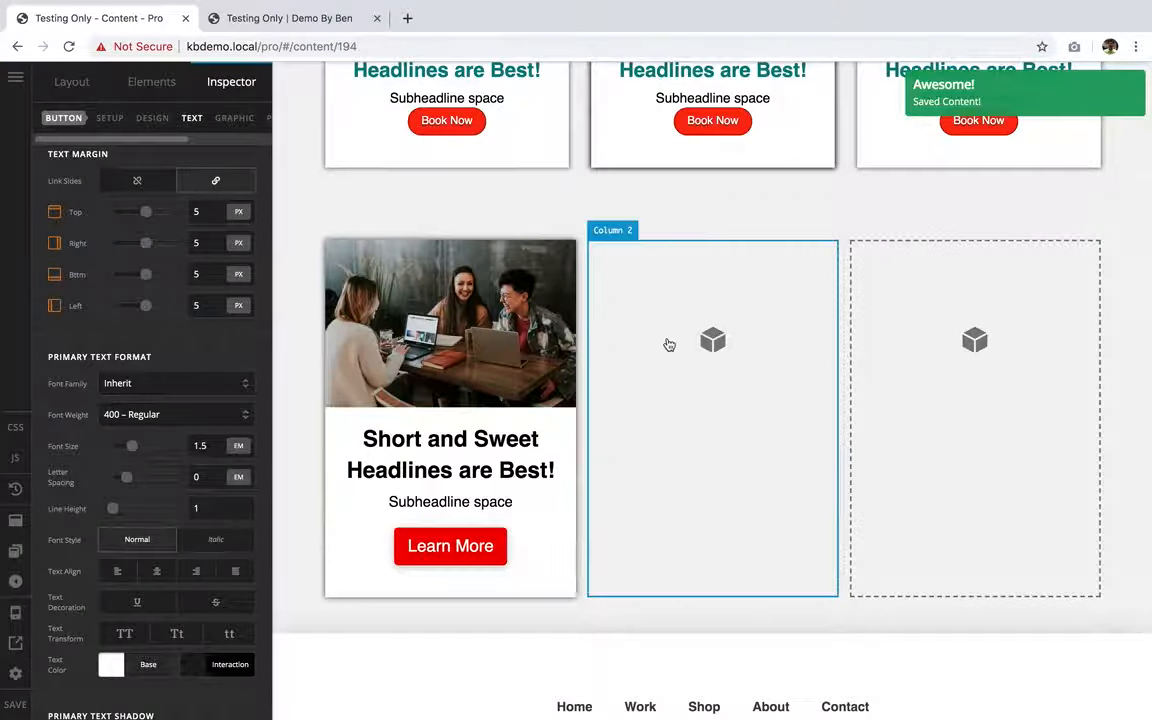
{"action": "left_click", "coordinate": [563, 450]}
{"action": "left_click", "coordinate": [201, 160]}
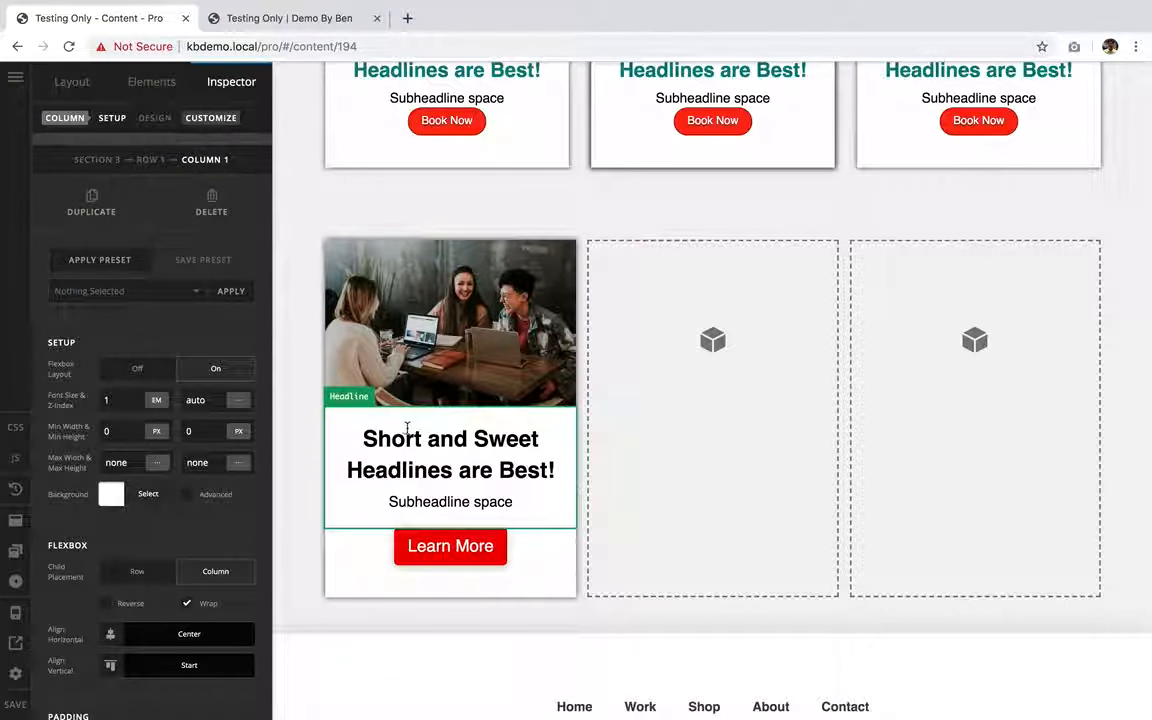
{"action": "right_click", "coordinate": [333, 575]}
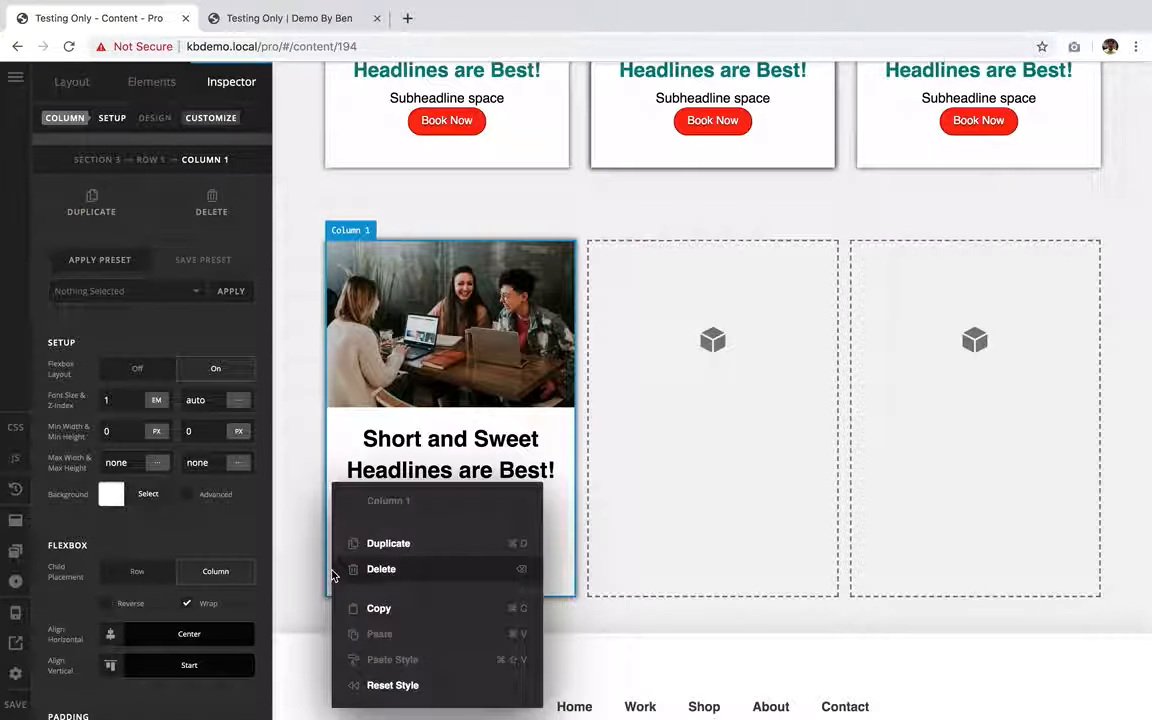
{"action": "left_click", "coordinate": [368, 609]}
{"action": "left_click", "coordinate": [674, 470]}
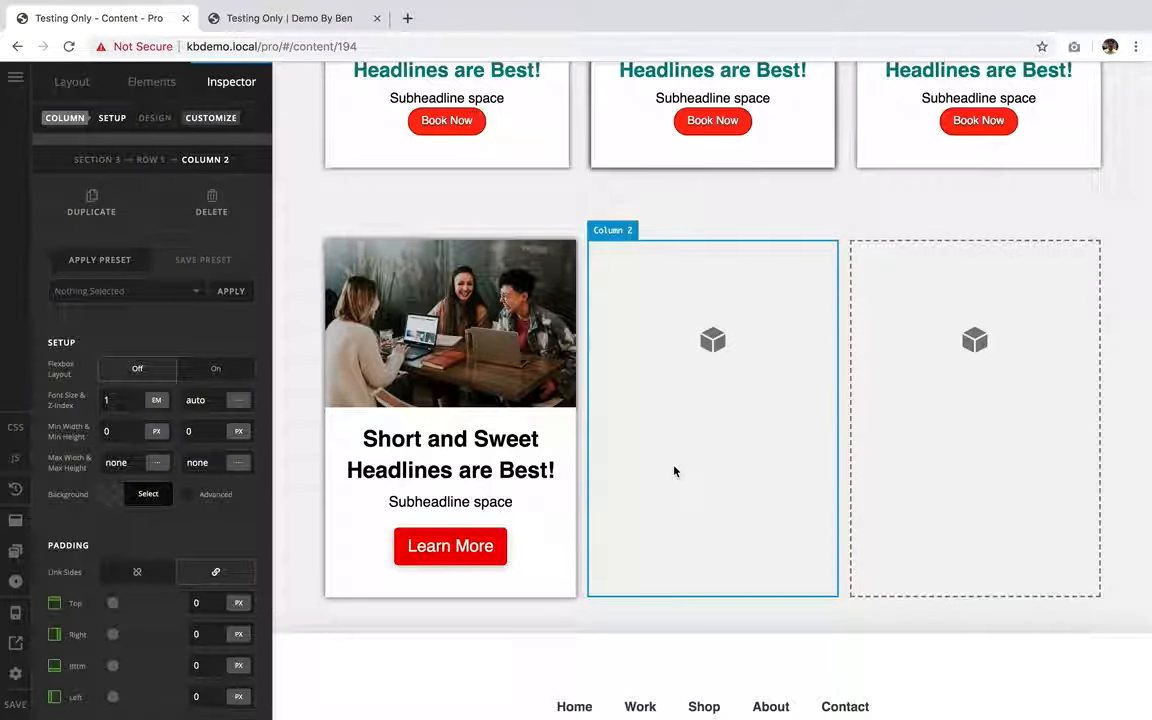
{"action": "right_click", "coordinate": [674, 470]}
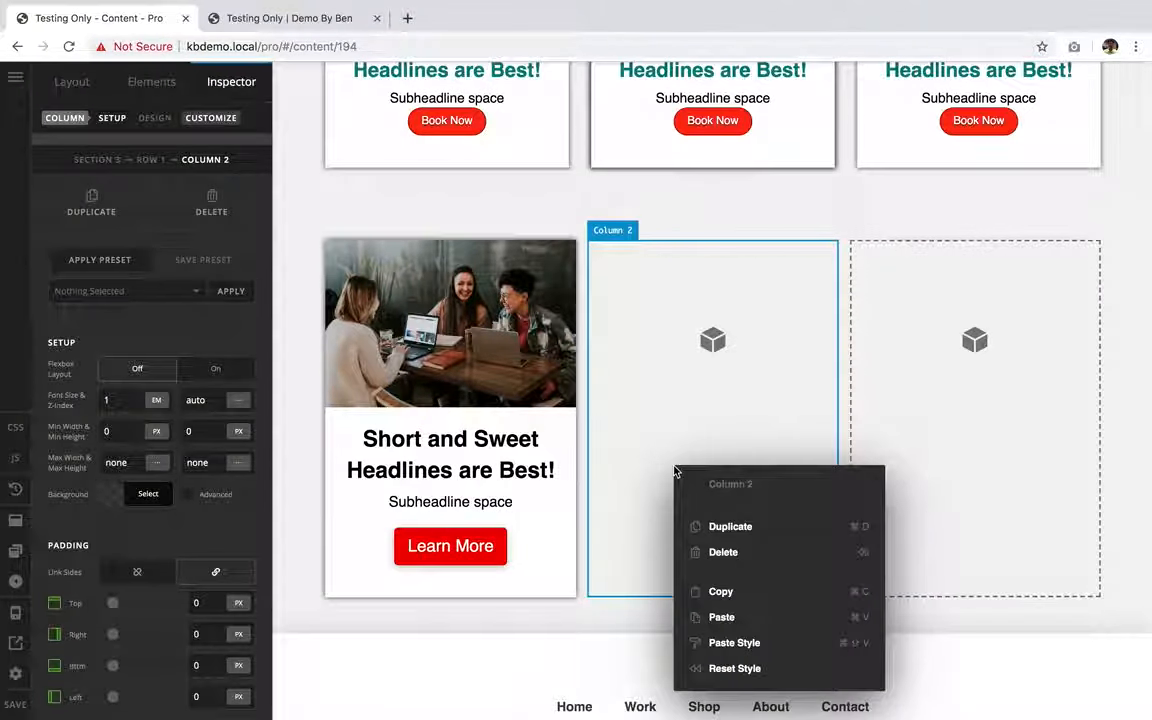
{"action": "left_click", "coordinate": [728, 616]}
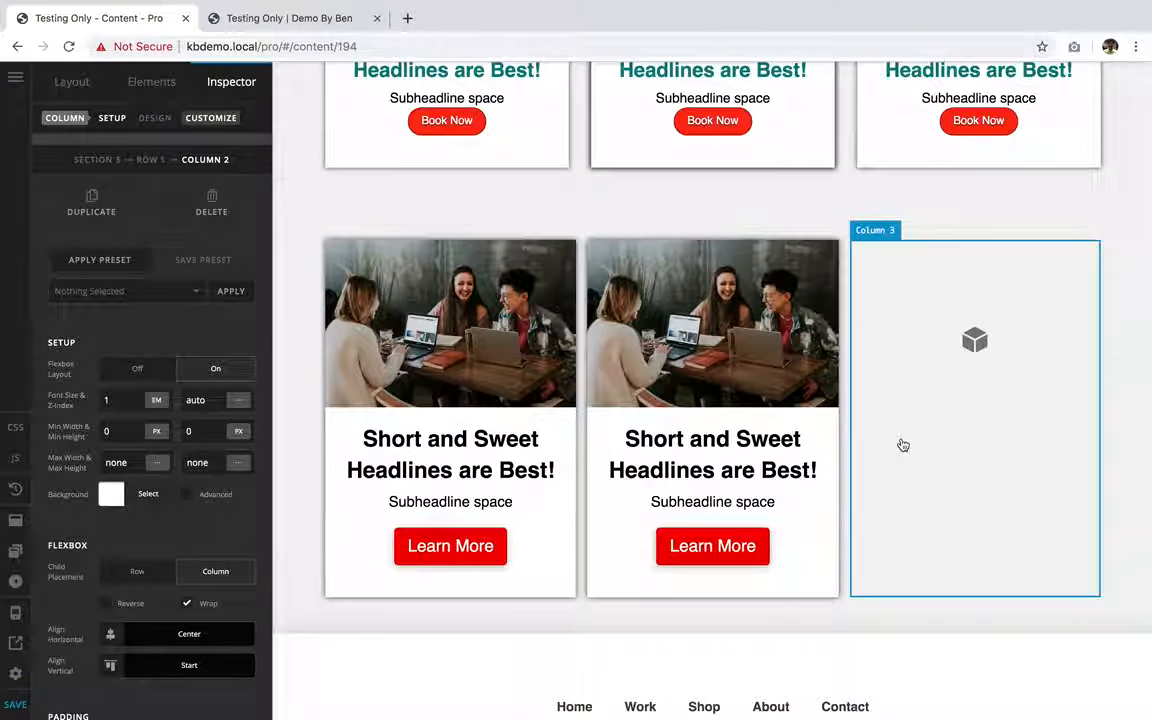
{"action": "right_click", "coordinate": [903, 445]}
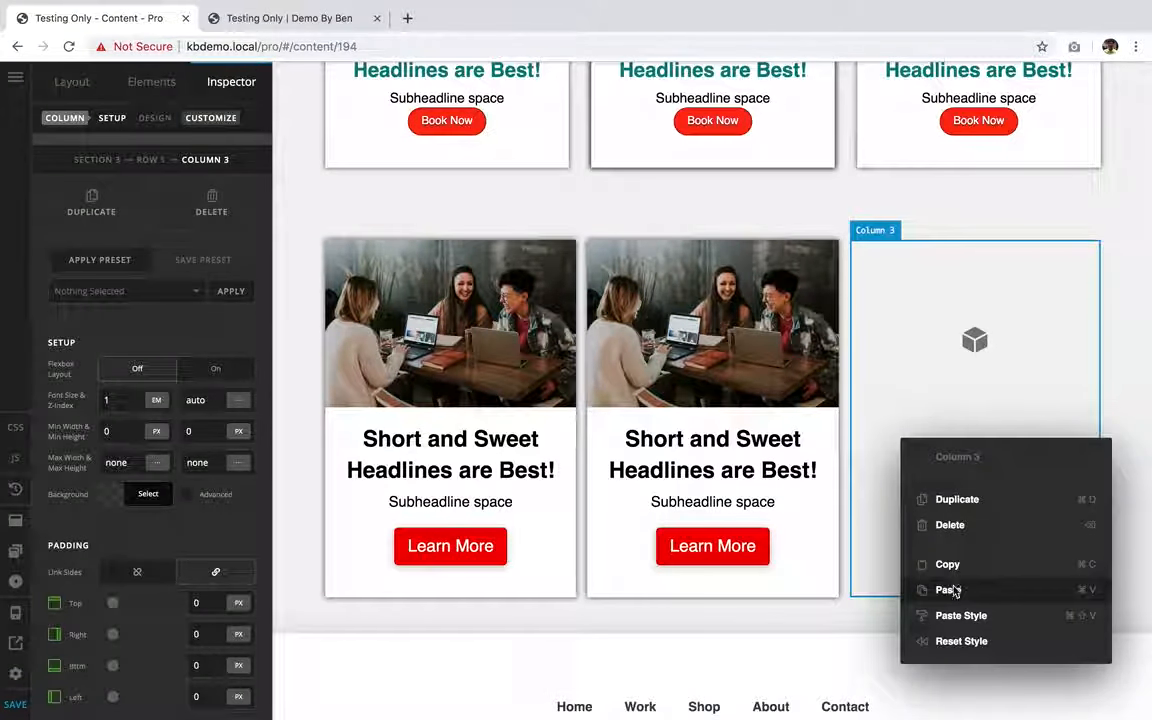
{"action": "left_click", "coordinate": [950, 590]}
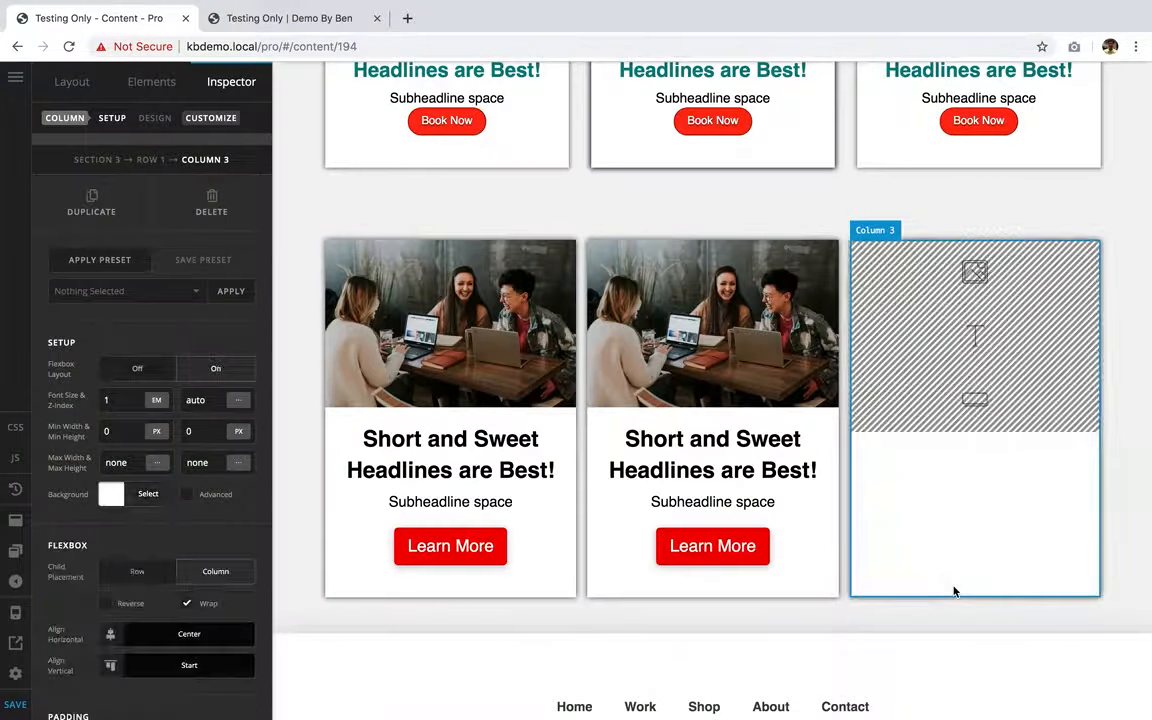
Replace the headline's main text in the second card with "Text Number 2"
{"action": "left_click", "coordinate": [700, 450]}
{"action": "left_click", "coordinate": [700, 450]}
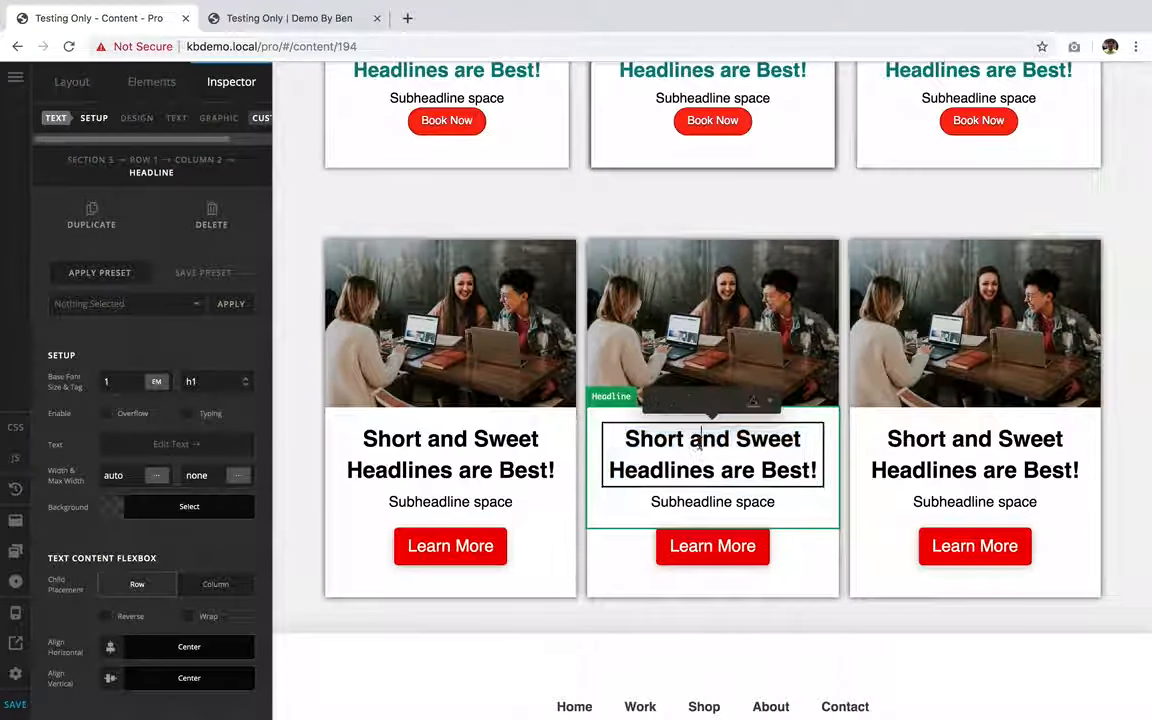
{"action": "key", "text": "ctrl+a"}
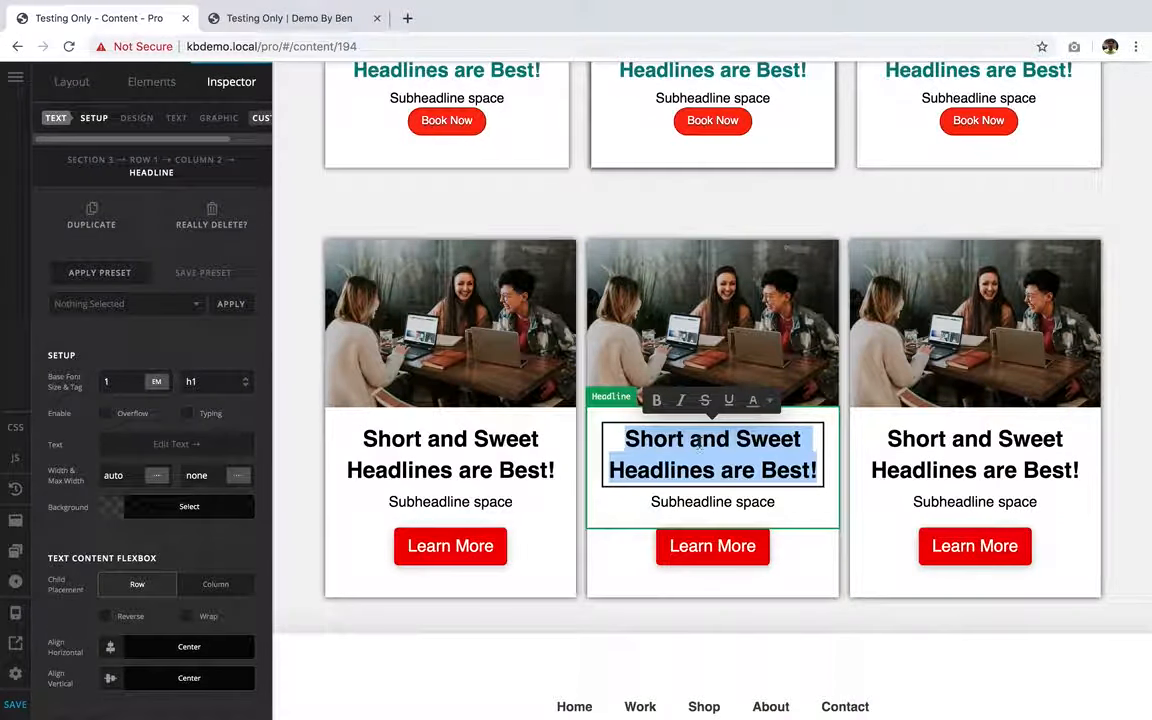
{"action": "type", "text": "N"}
{"action": "type", "text": "ext Number 2"}
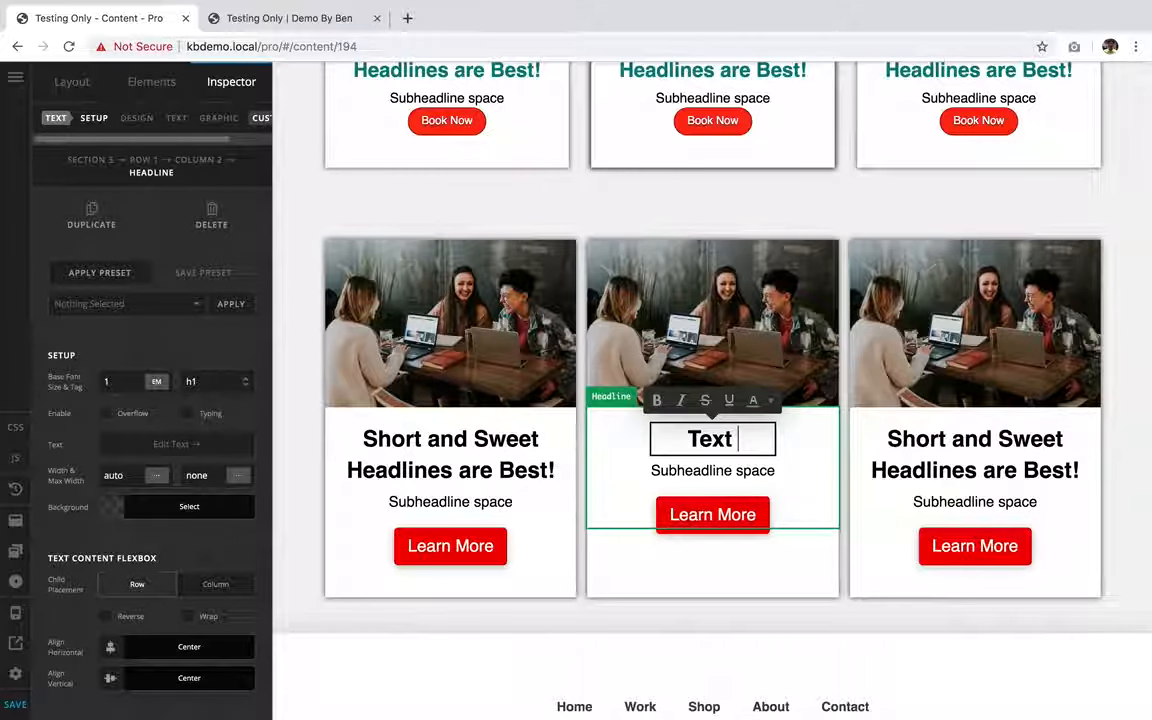
Replace the headline's main text in the third card with "Text 3"
{"action": "left_click", "coordinate": [948, 443]}
{"action": "left_click", "coordinate": [948, 442]}
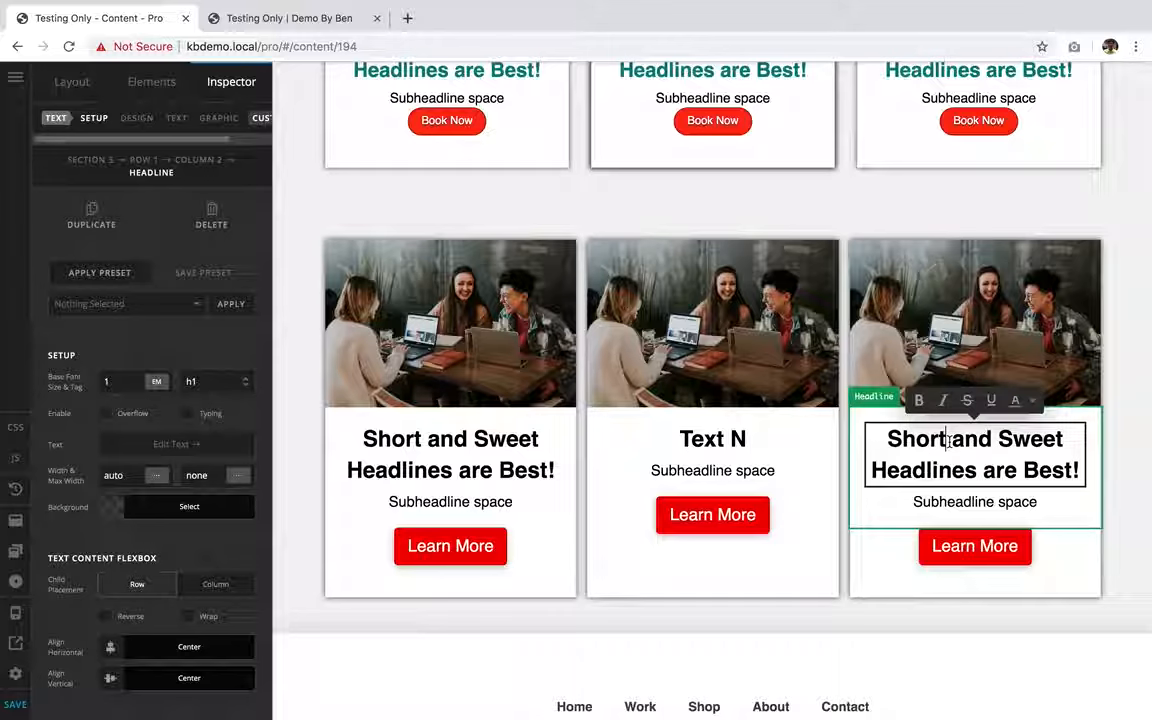
{"action": "double_click", "coordinate": [948, 442]}
{"action": "key", "text": "ctrl+a"}
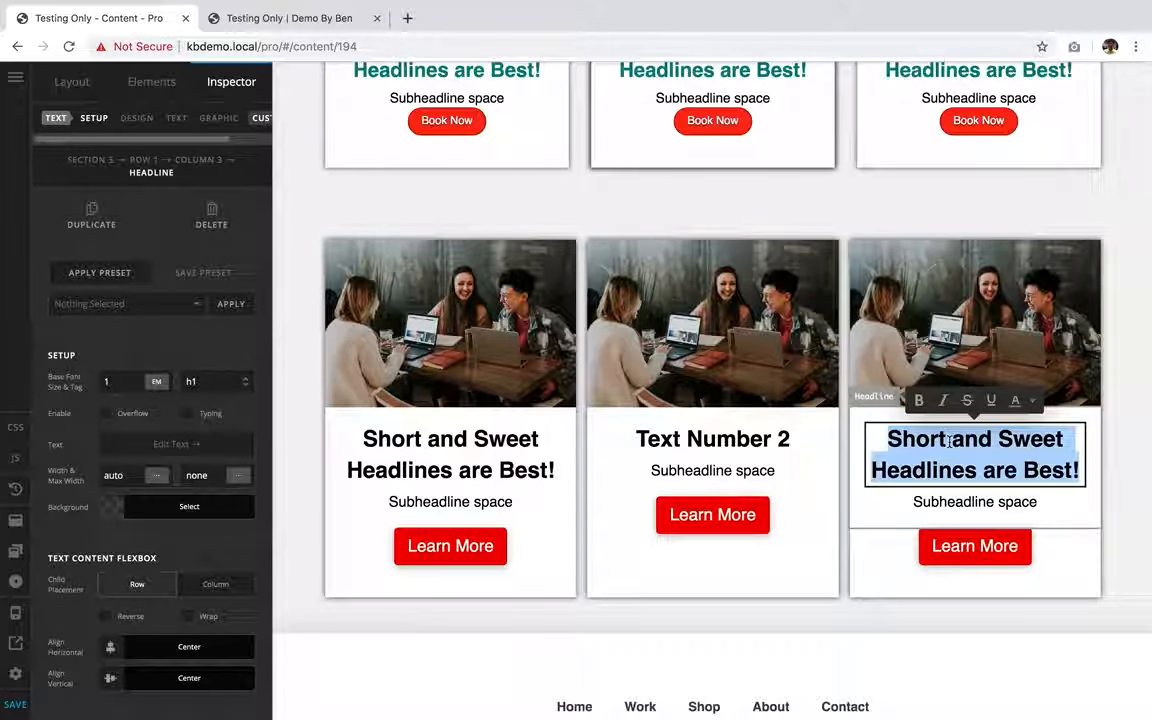
{"action": "type", "text": "Text 3"}
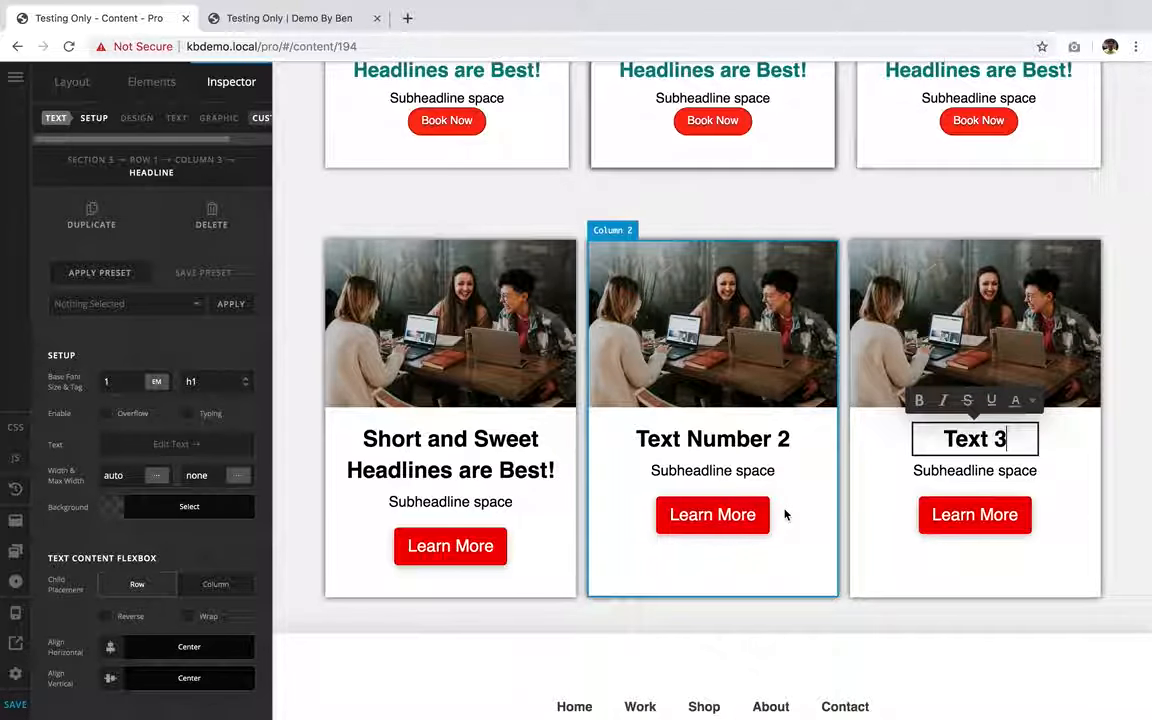
{"action": "left_click", "coordinate": [785, 576]}
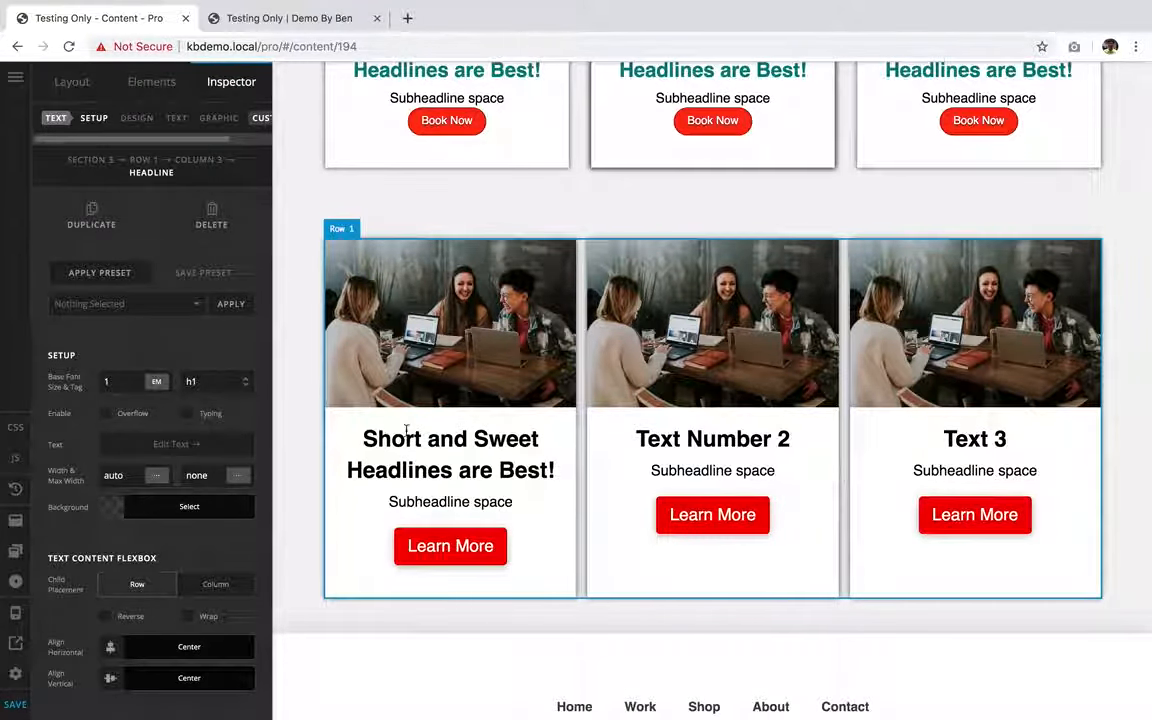
Set the horizontal gap of the row containing the new cards to 2 rem and save the page
{"action": "left_click", "coordinate": [143, 159]}
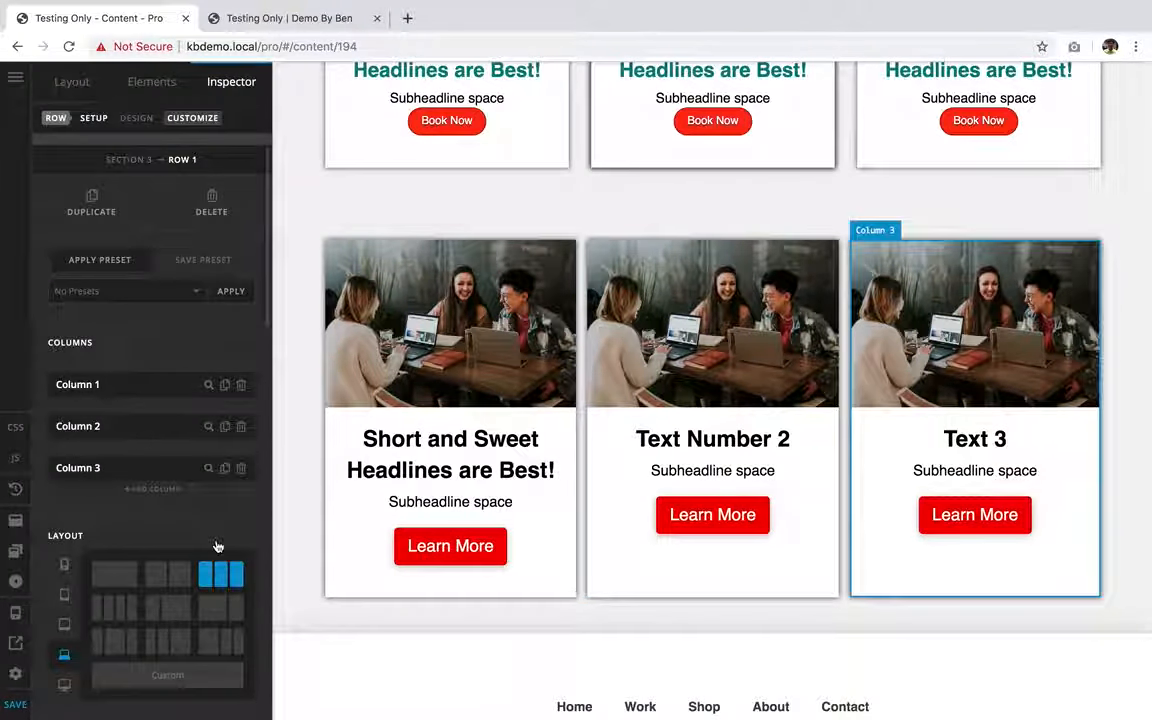
{"action": "scroll", "coordinate": [217, 546], "scroll_direction": "down", "scroll_amount": 4}
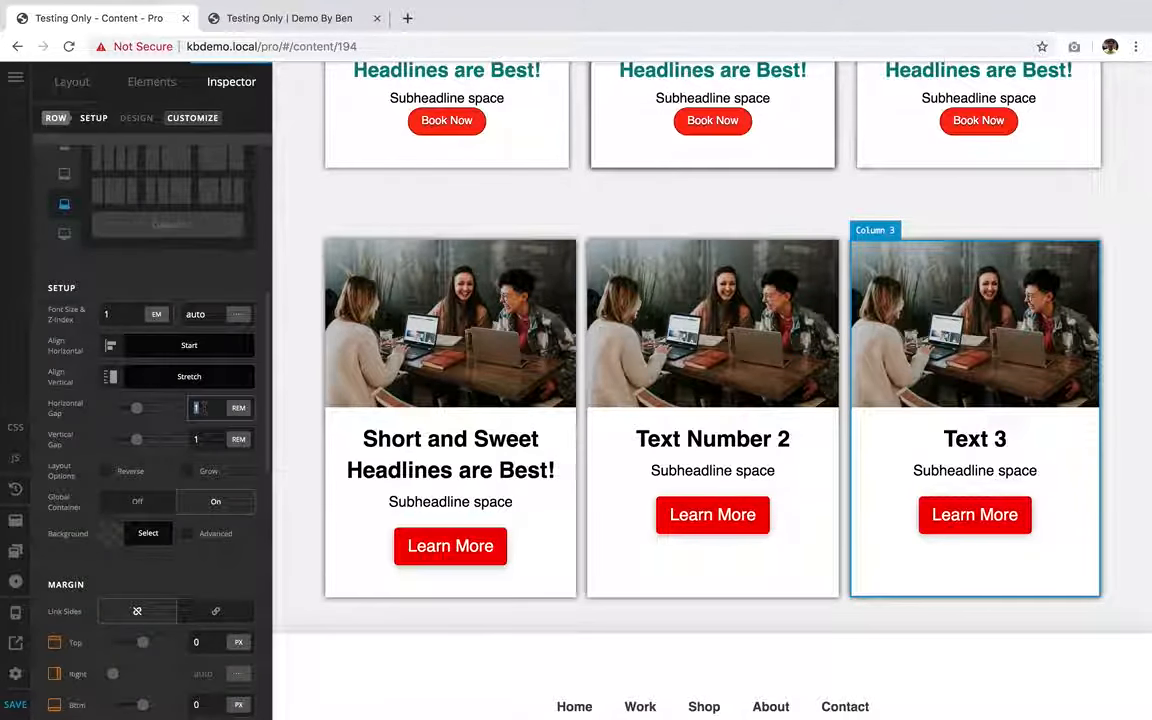
{"action": "type", "text": "2"}
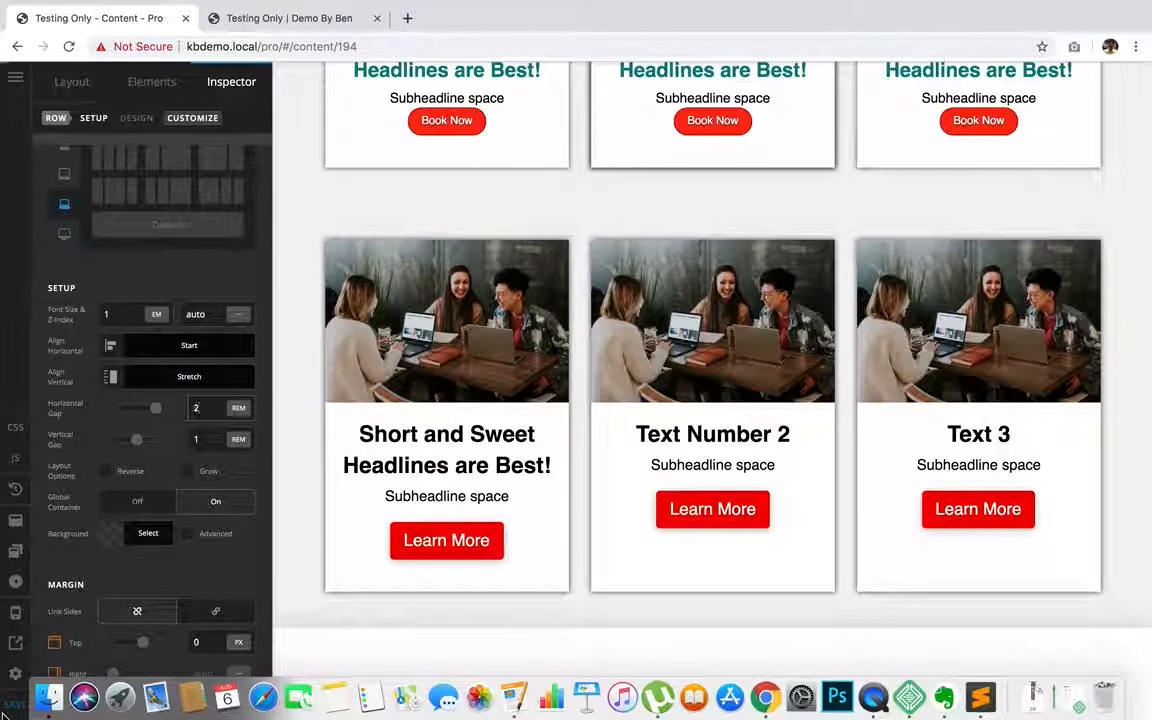
{"action": "key", "text": "super+s"}
Switch to the live page to check the saved three-card row
{"action": "left_click", "coordinate": [277, 53]}
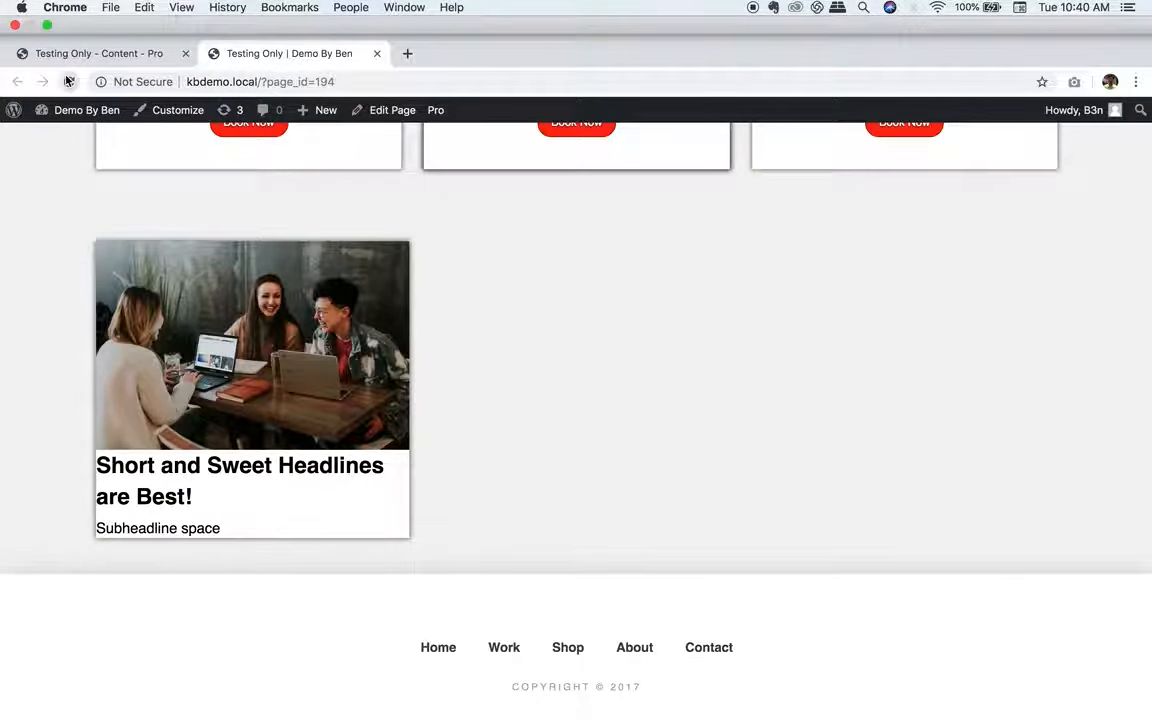